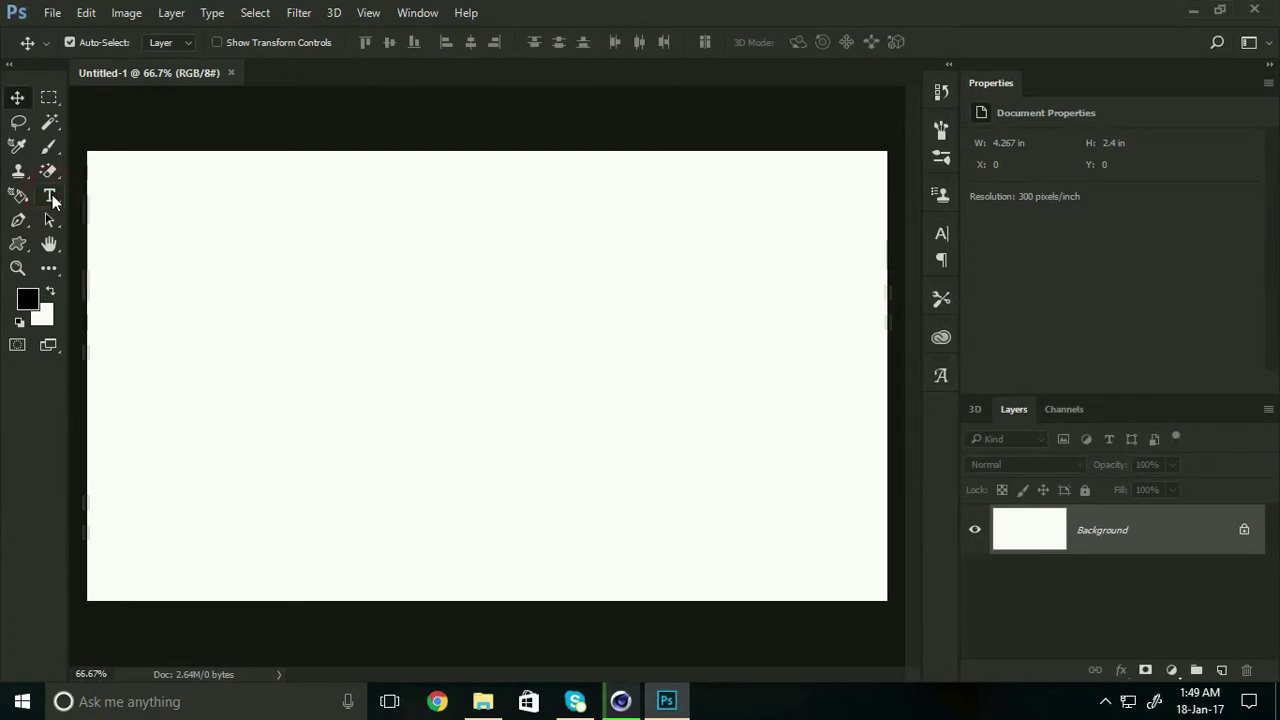
Add a '3D' text layer near the top of the canvas.
click(50, 197)
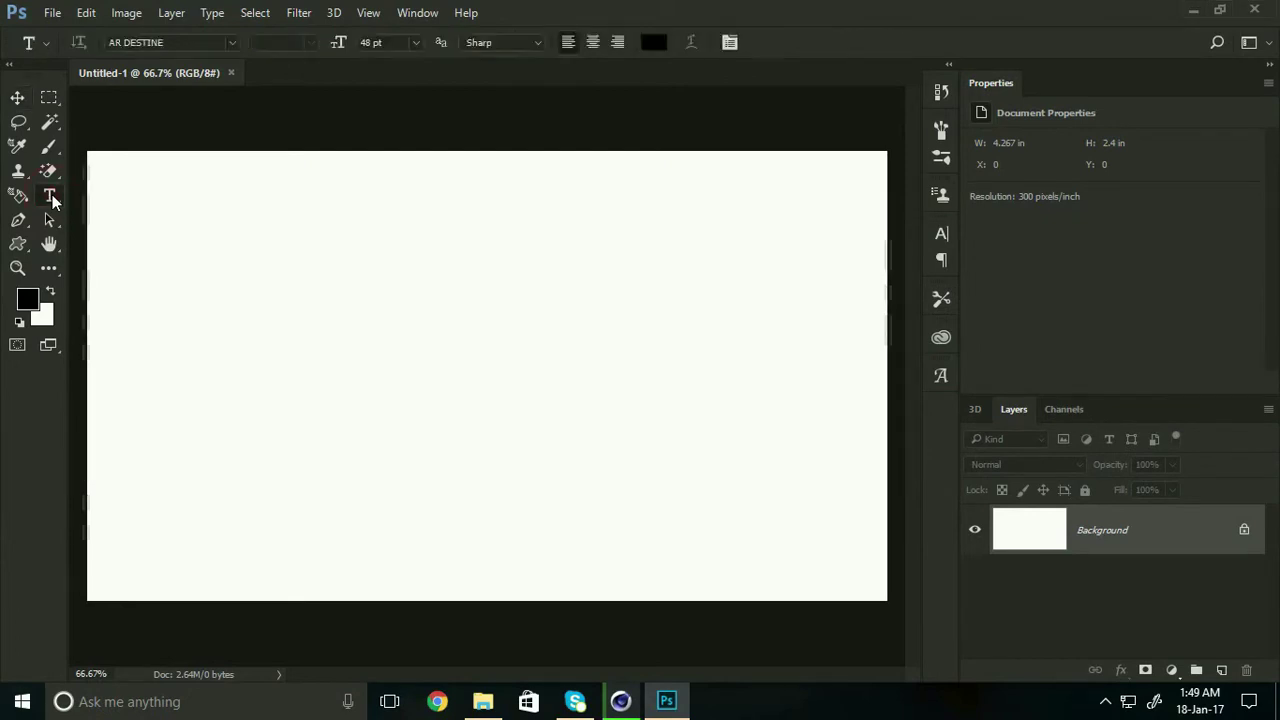
click(386, 264)
text(3)
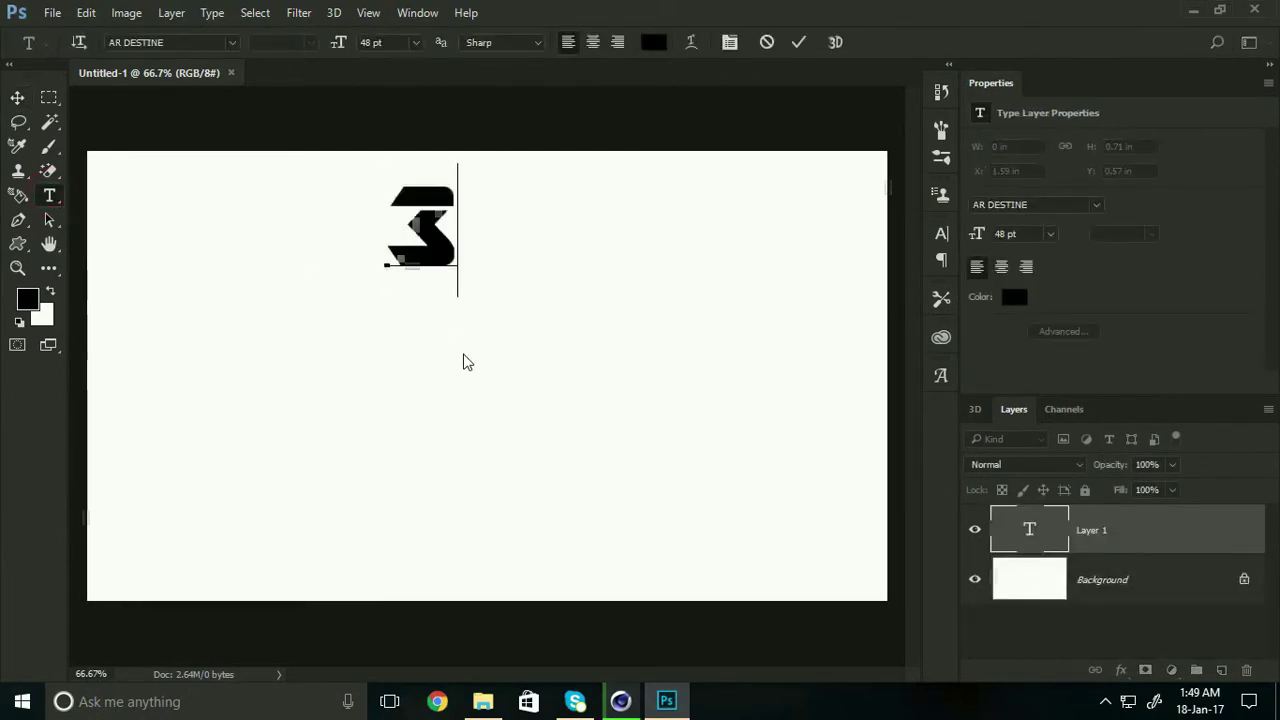
text(D)
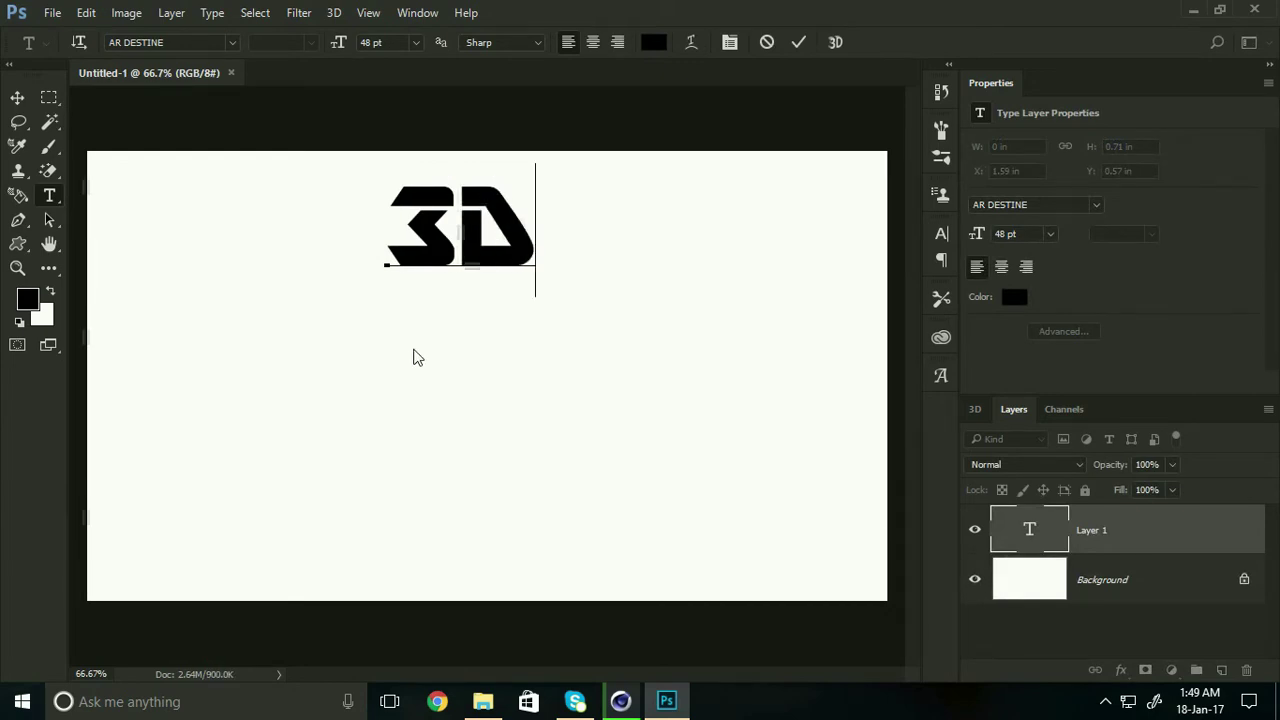
click(18, 98)
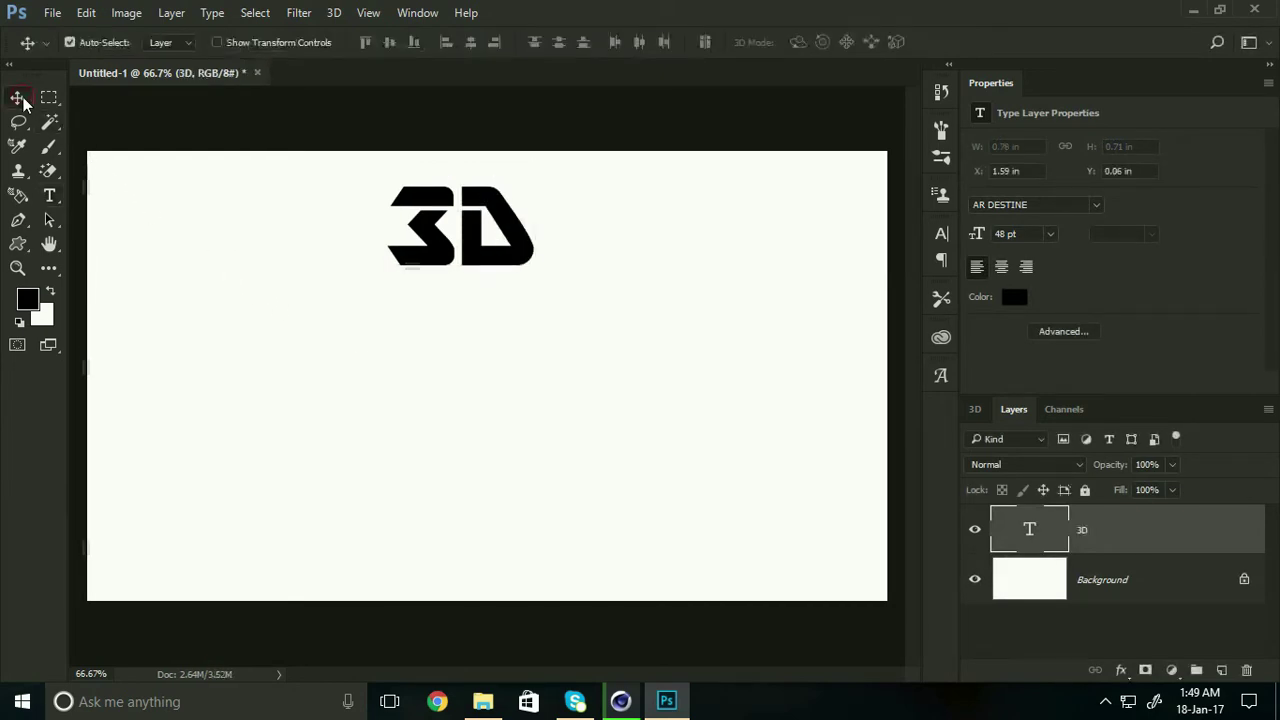
Add a second 'EFFECT' text layer lower left on the canvas.
click(50, 196)
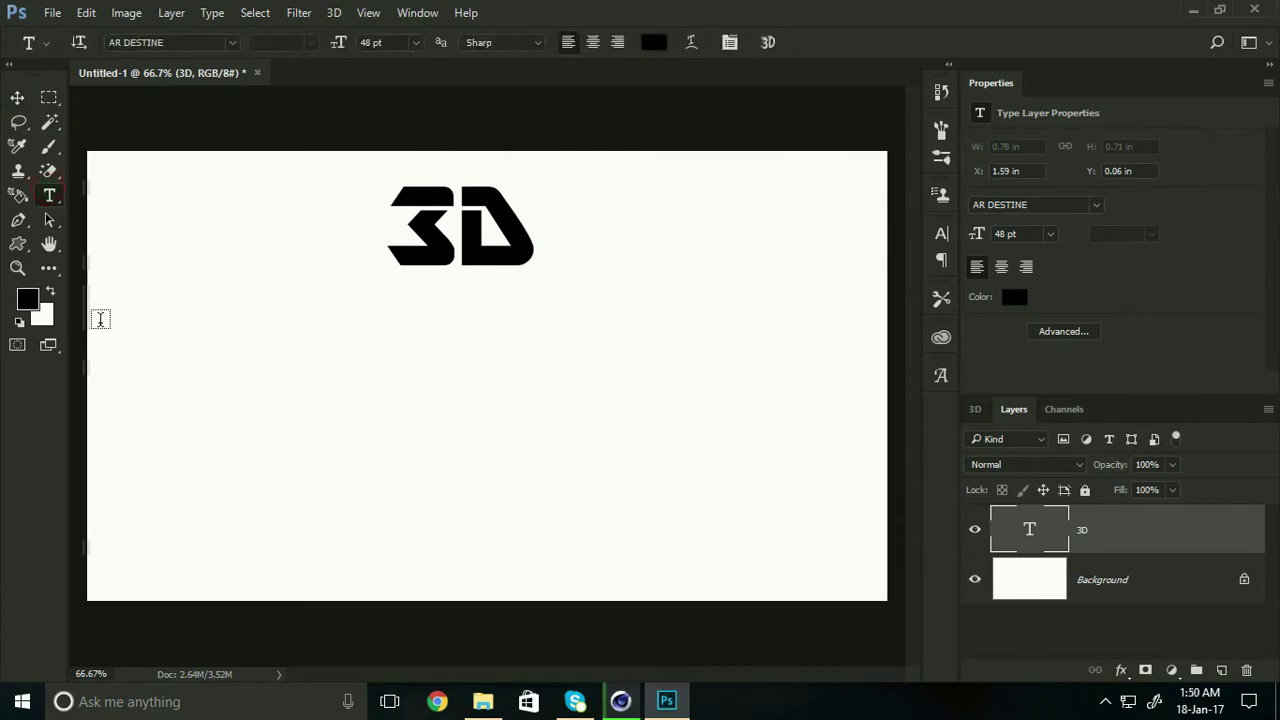
click(175, 467)
text(E)
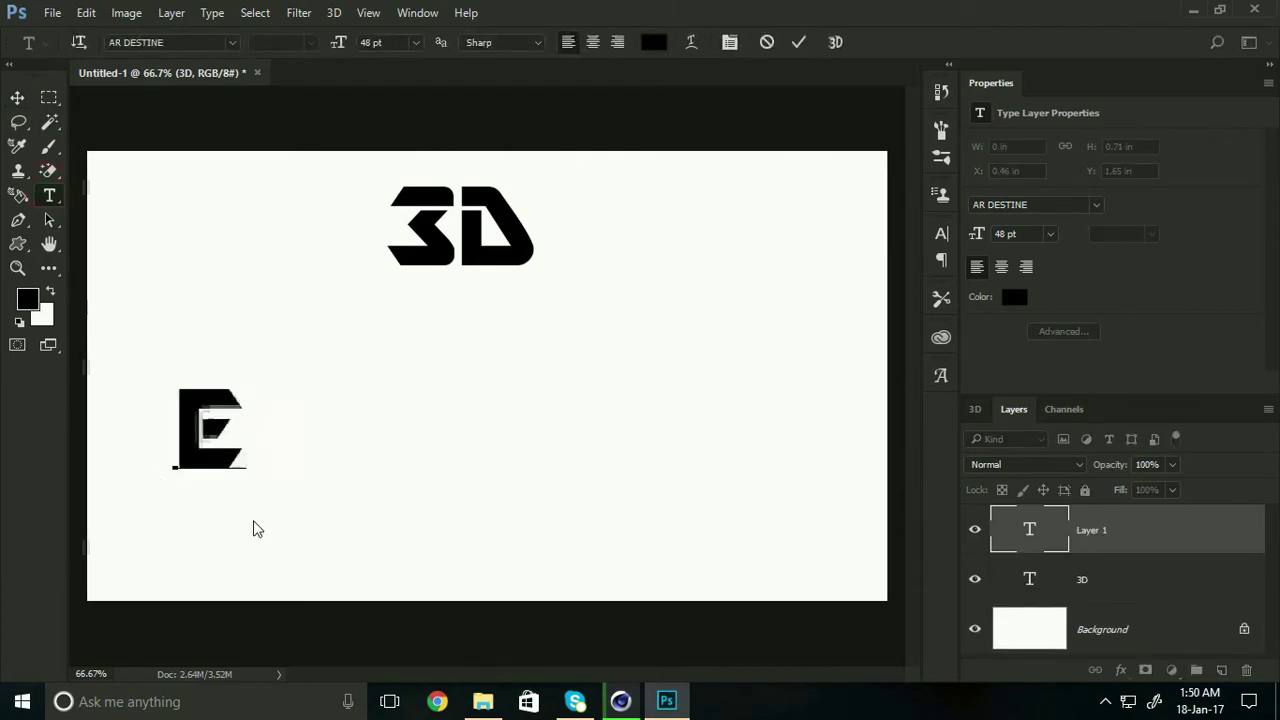
text(FFECT)
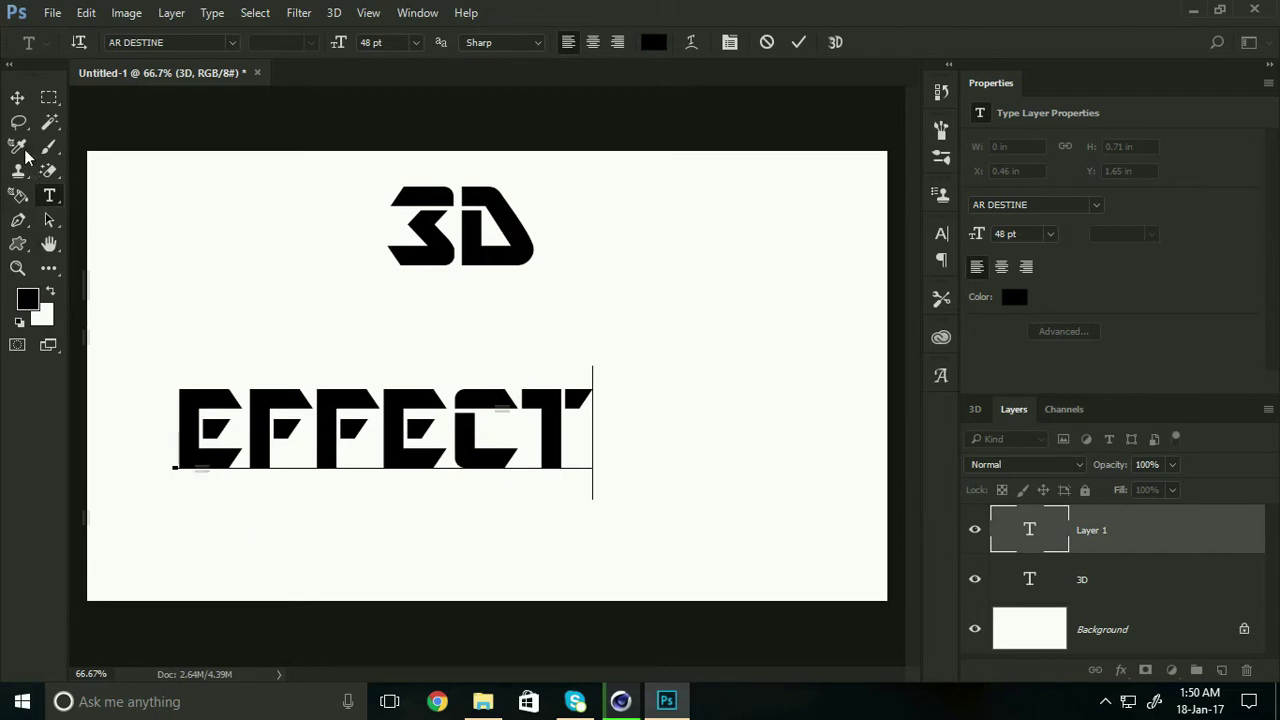
click(18, 99)
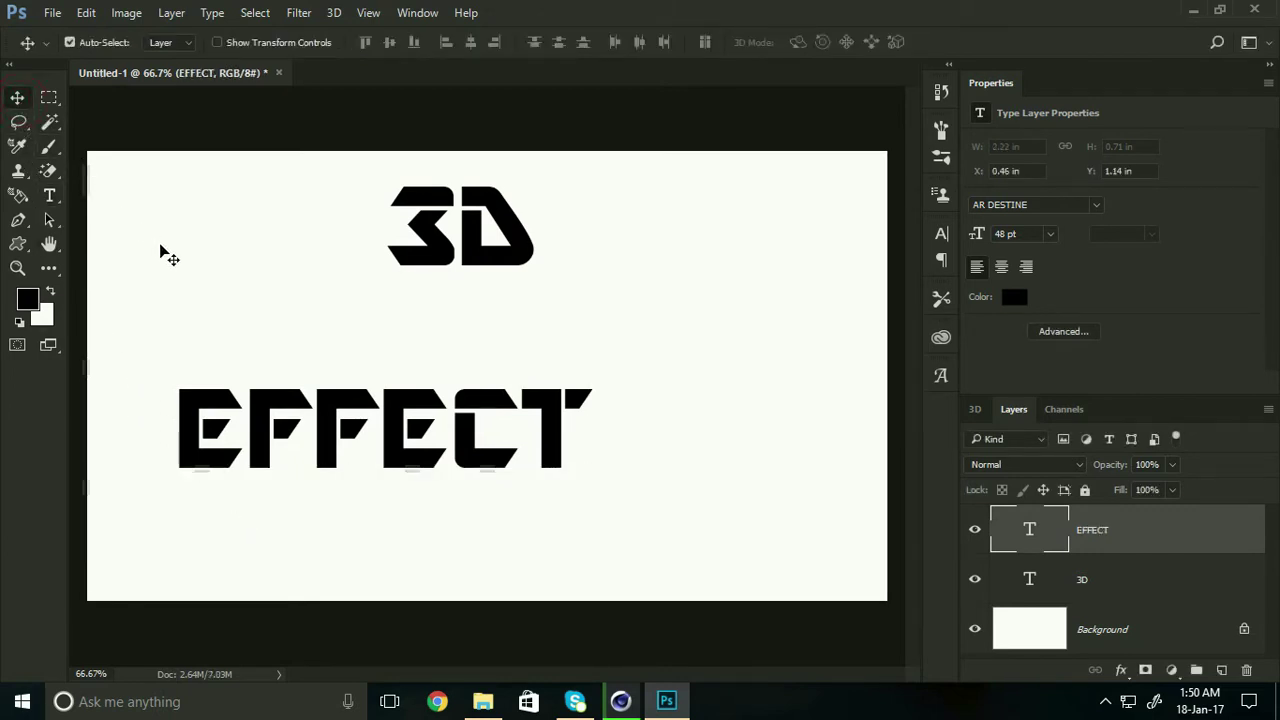
Move the EFFECT text right and down and scale it to about 164%.
drag(323, 443, 428, 487)
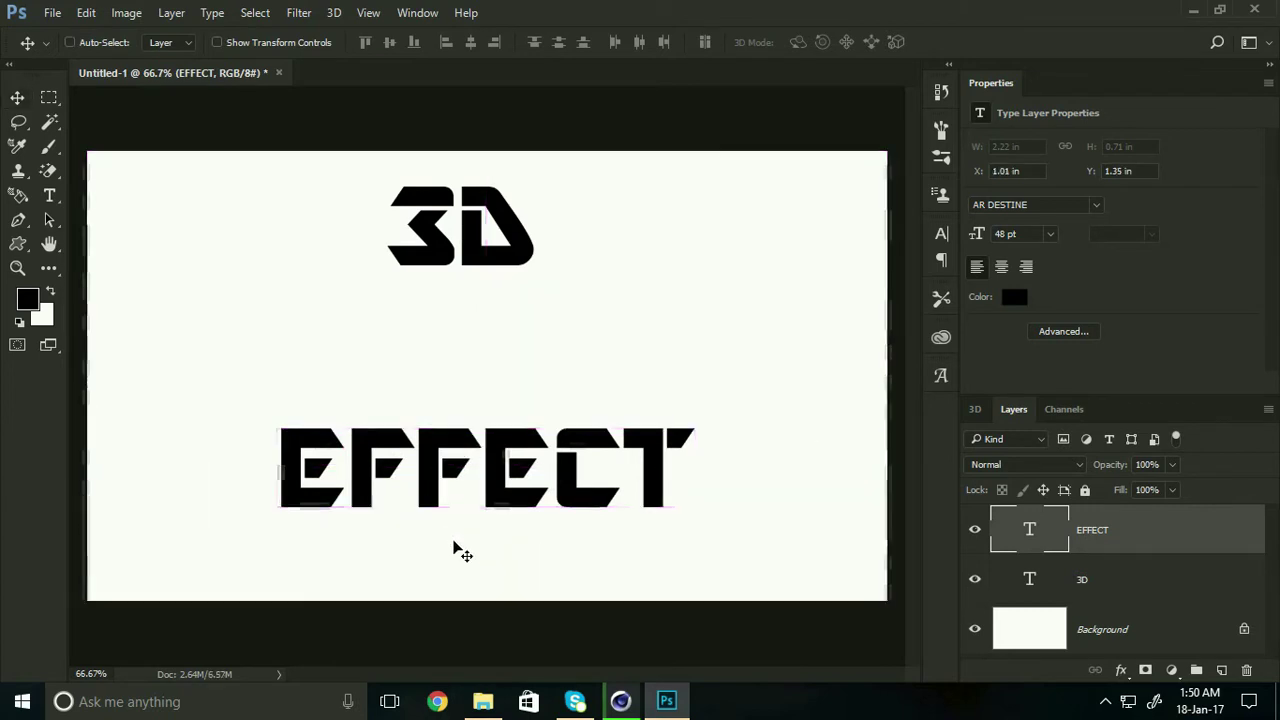
key(ctrl+t)
drag(700, 537, 841, 548)
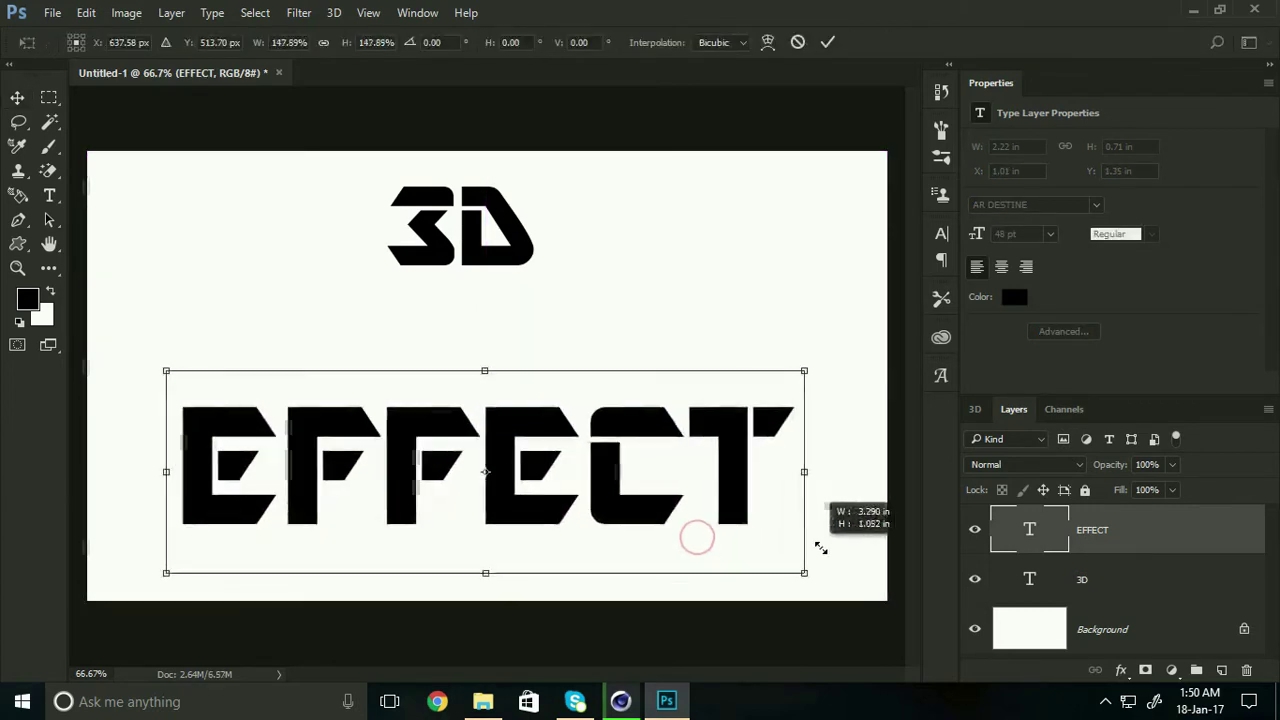
key(Return)
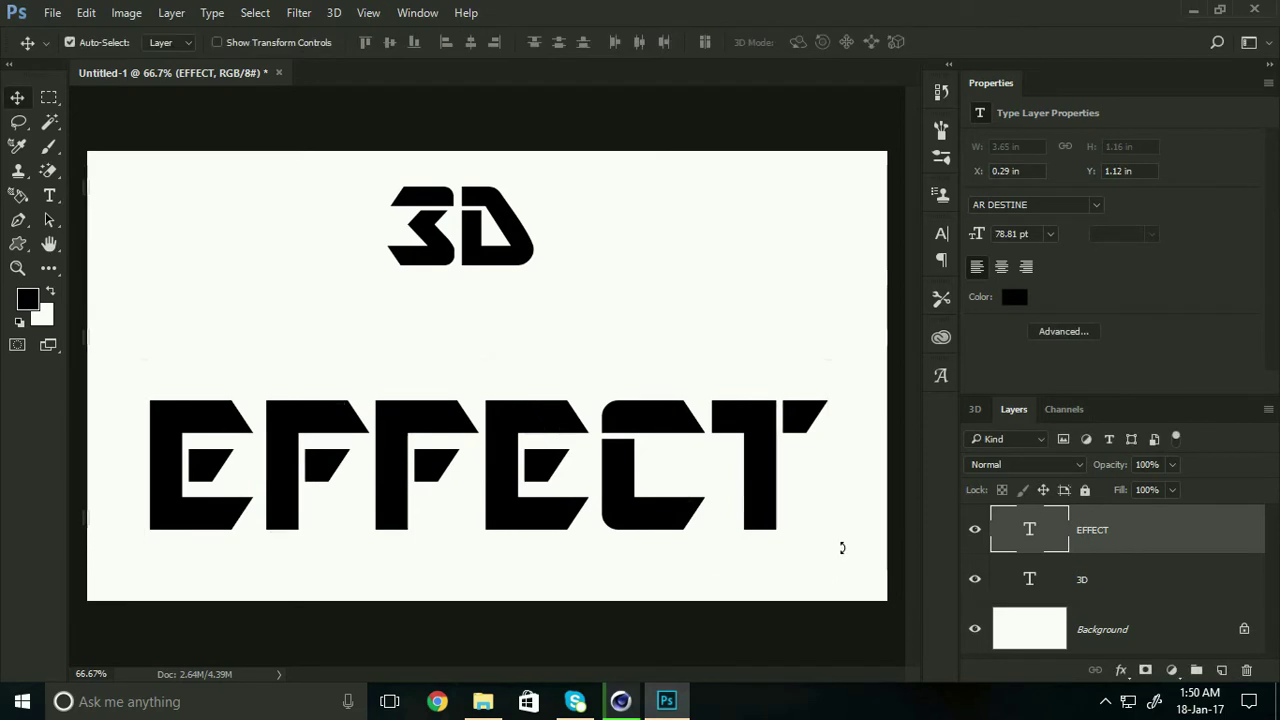
Scale the 3D text to about 234%, stacking it above a slightly lowered EFFECT.
click(521, 266)
drag(521, 266, 543, 297)
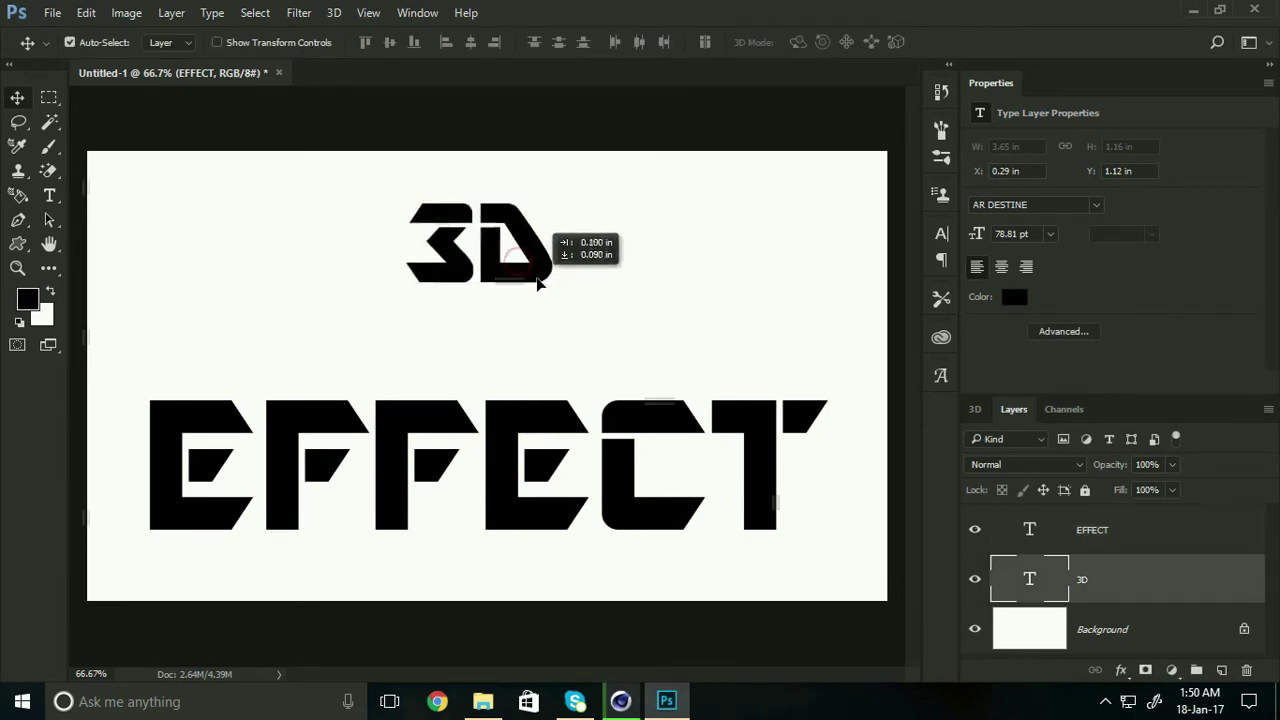
key(ctrl+t)
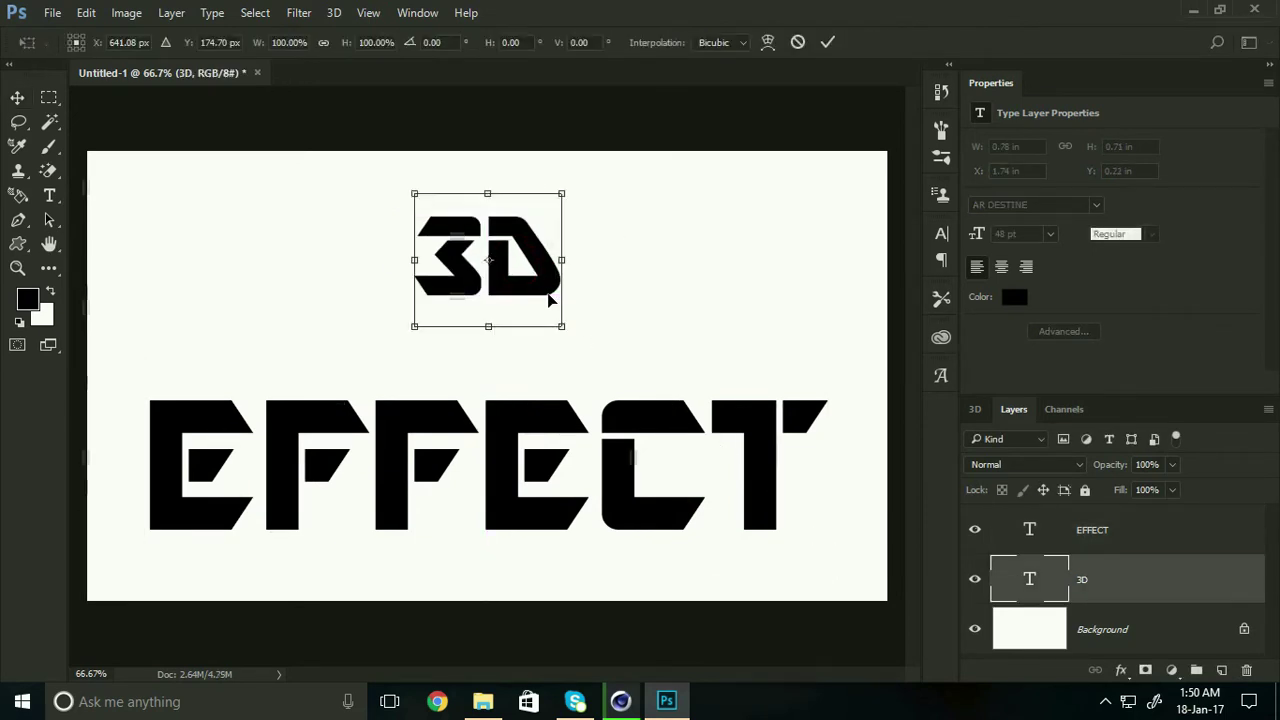
drag(563, 328, 712, 363)
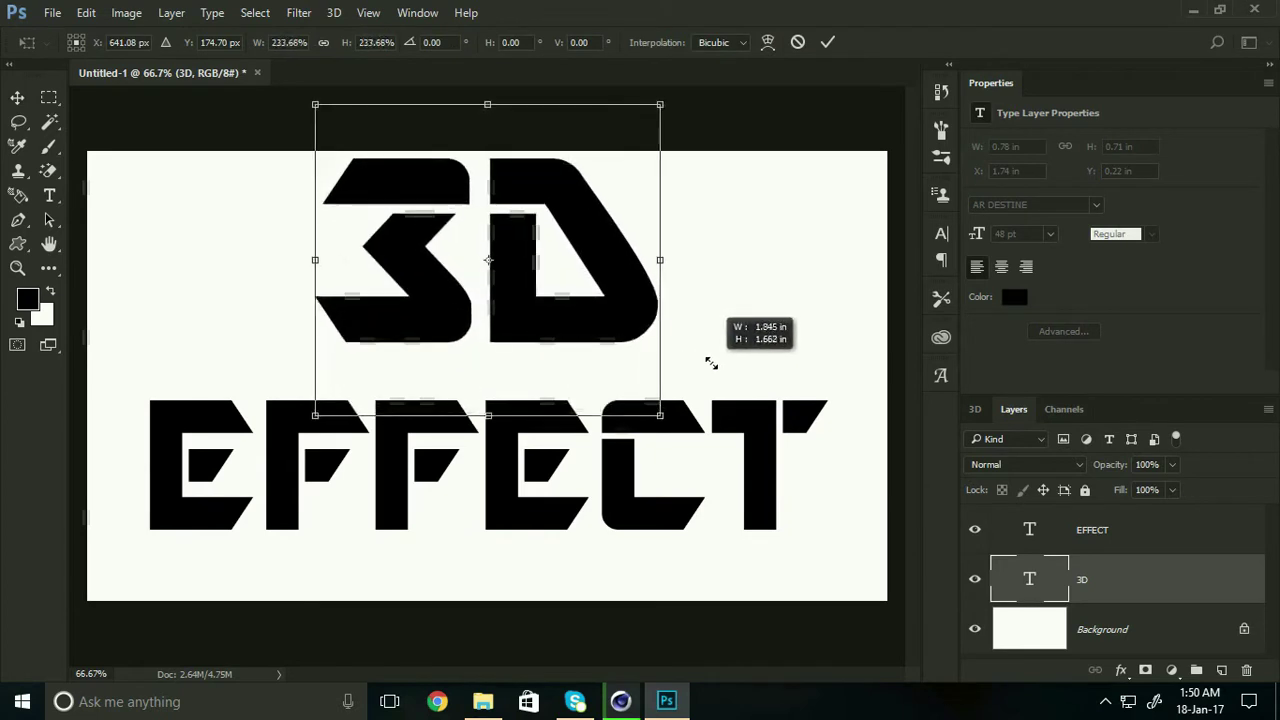
drag(598, 328, 598, 346)
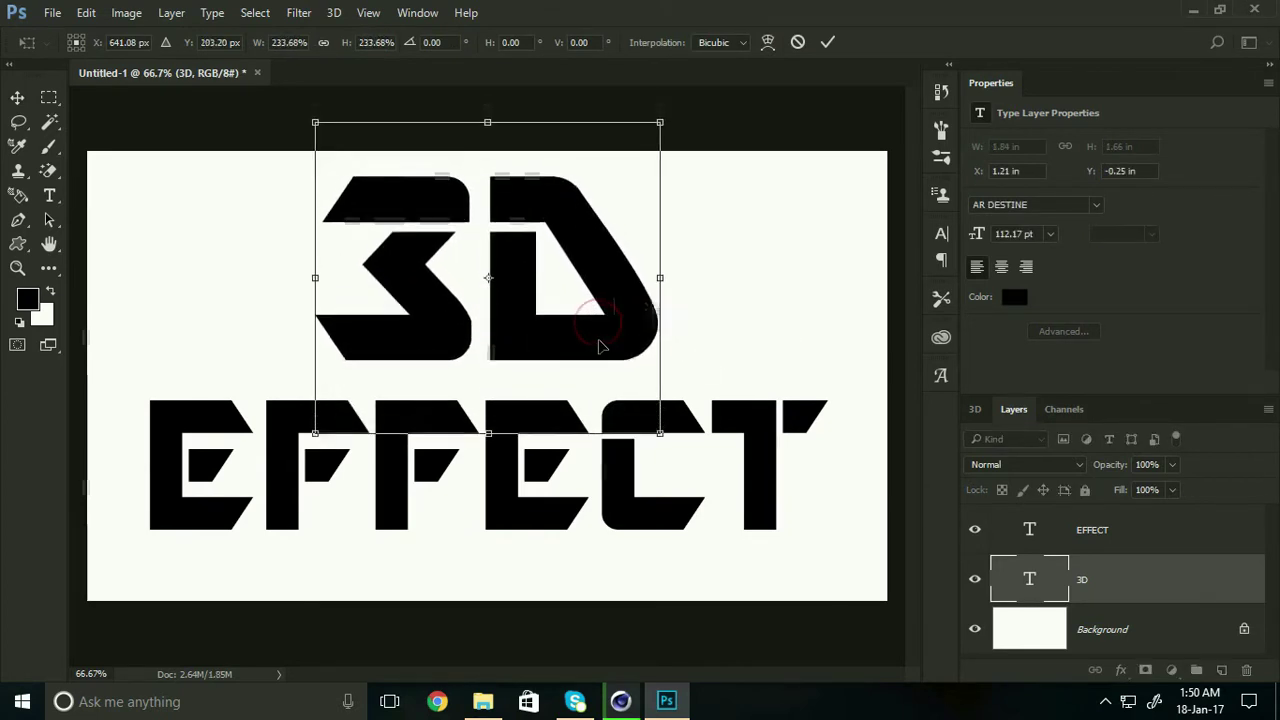
key(Return)
drag(535, 424, 533, 437)
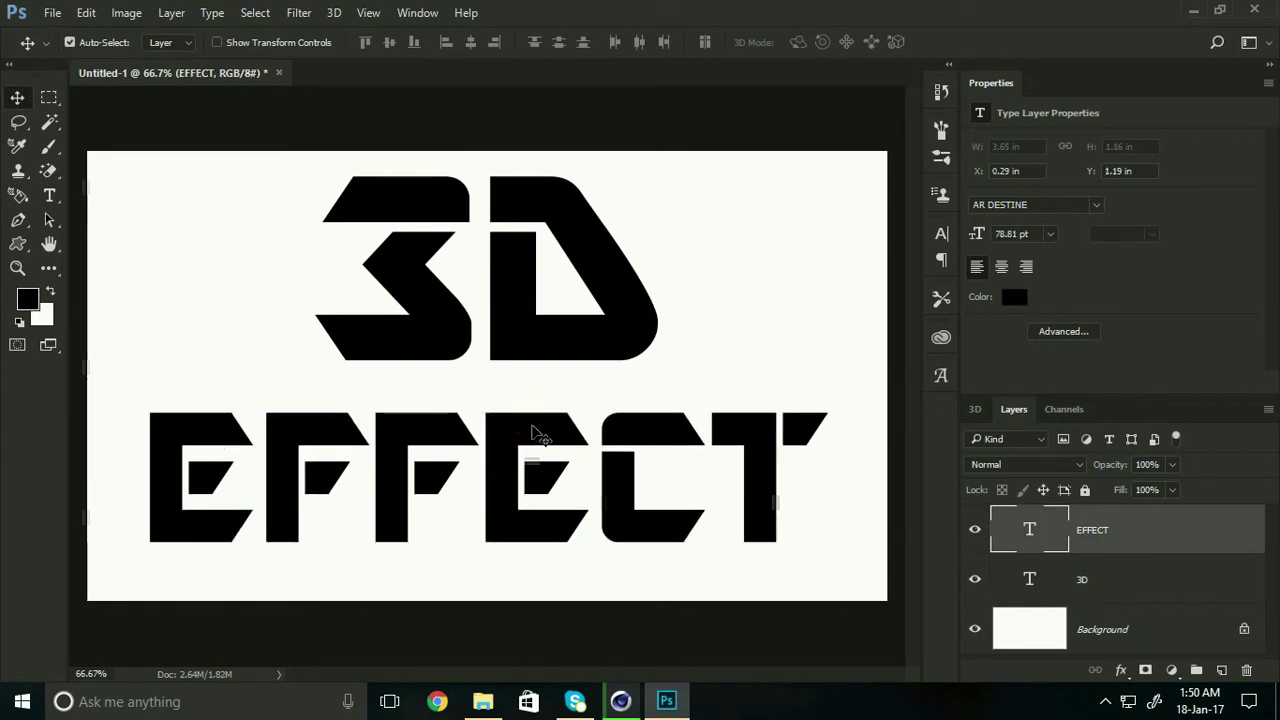
Select both the 3D and EFFECT text layers and rasterize them.
shift+click(1078, 583)
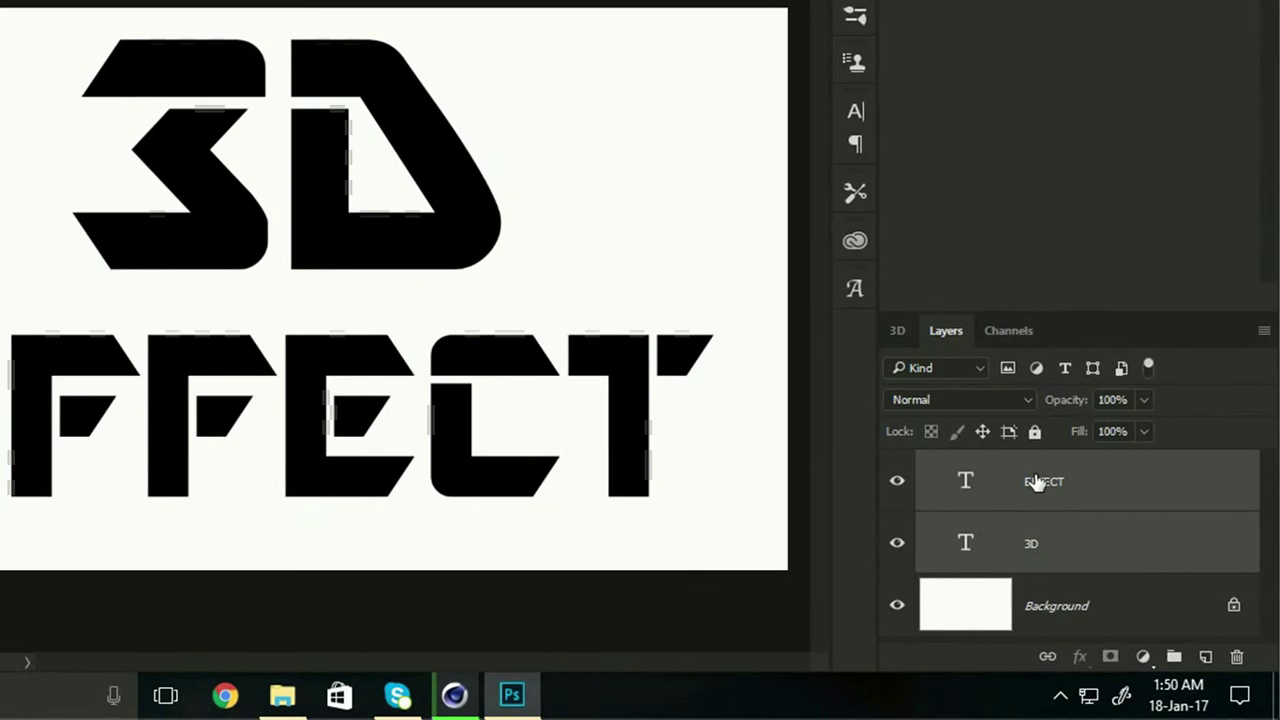
right_click(1036, 483)
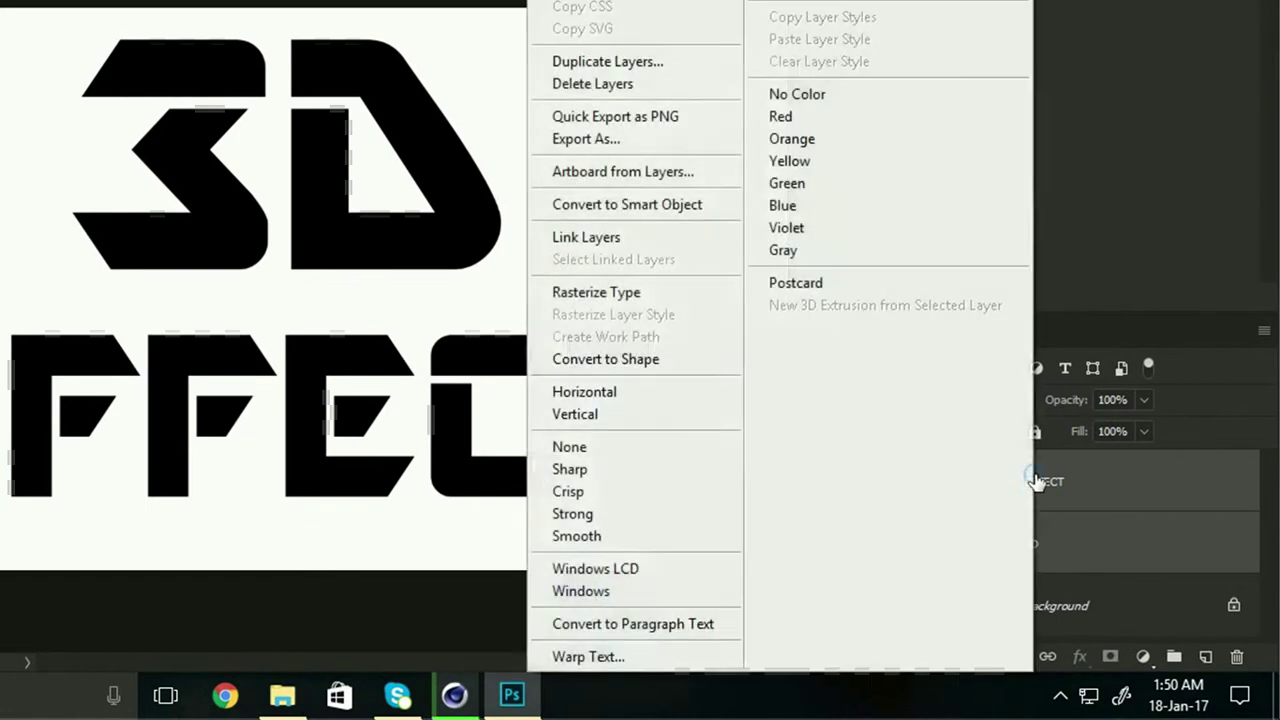
click(648, 292)
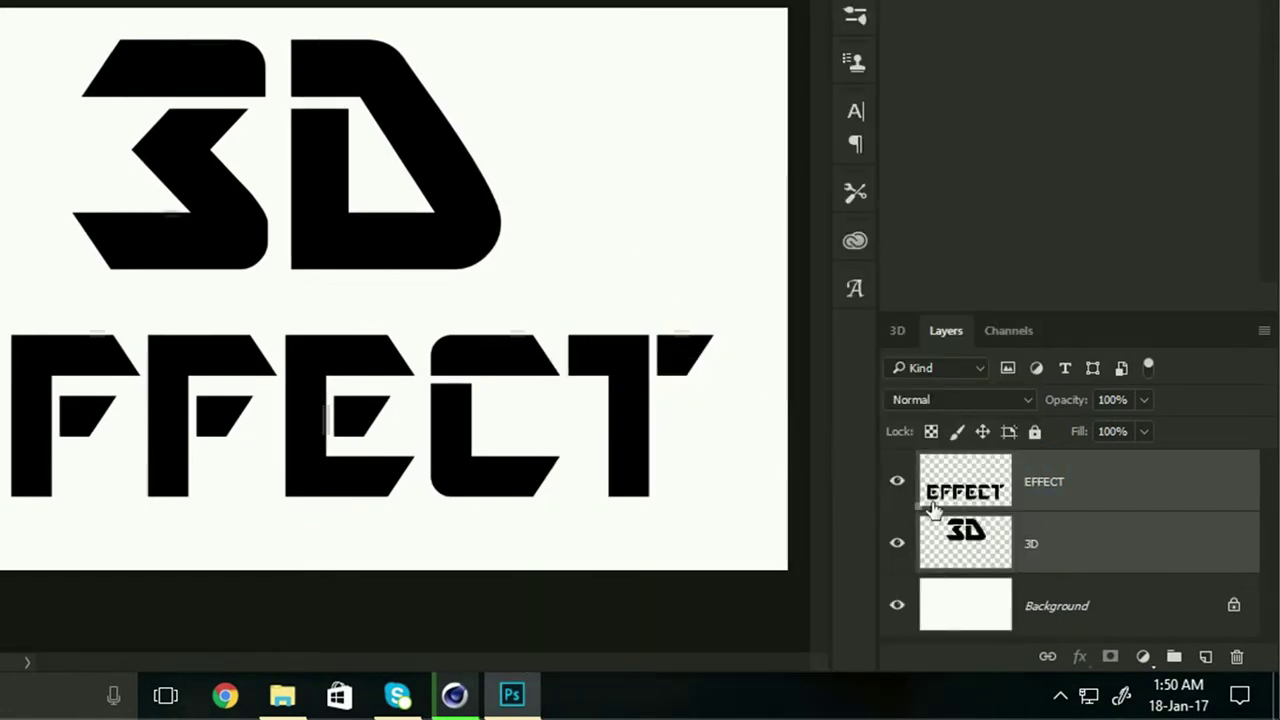
Merge them into one EFFECT layer and make it a New 3D Extrusion.
right_click(1056, 535)
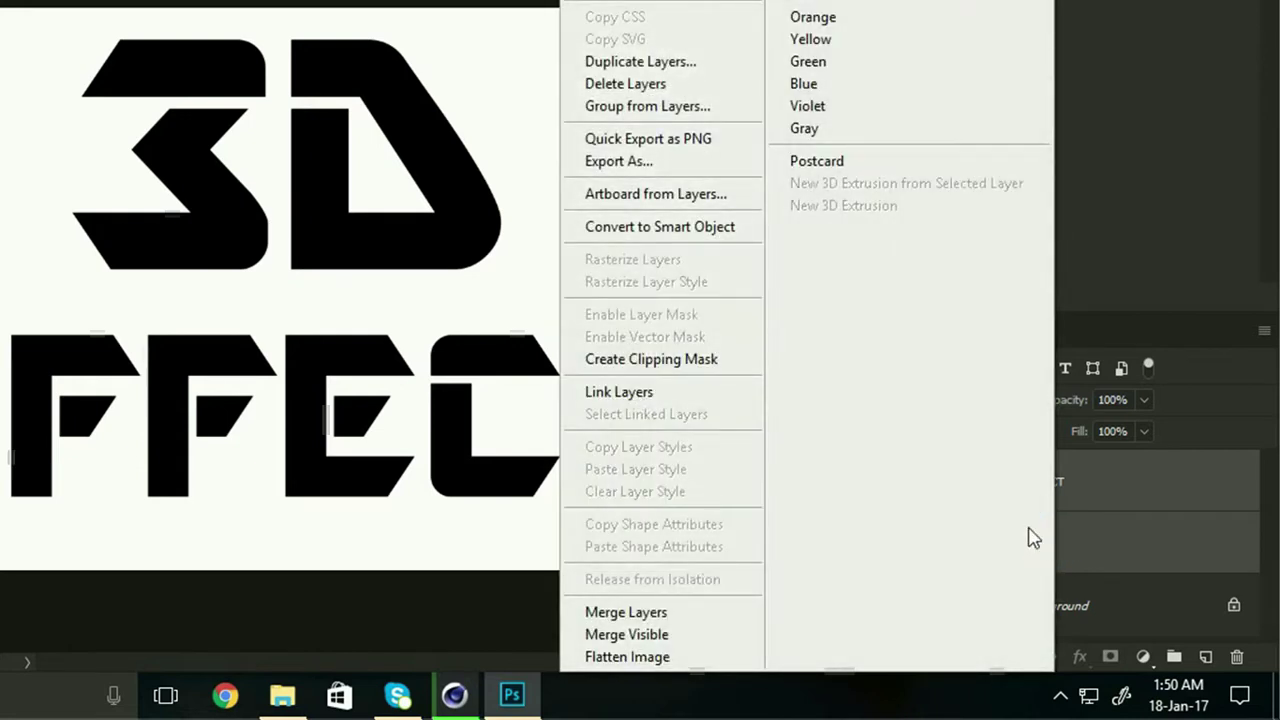
click(678, 614)
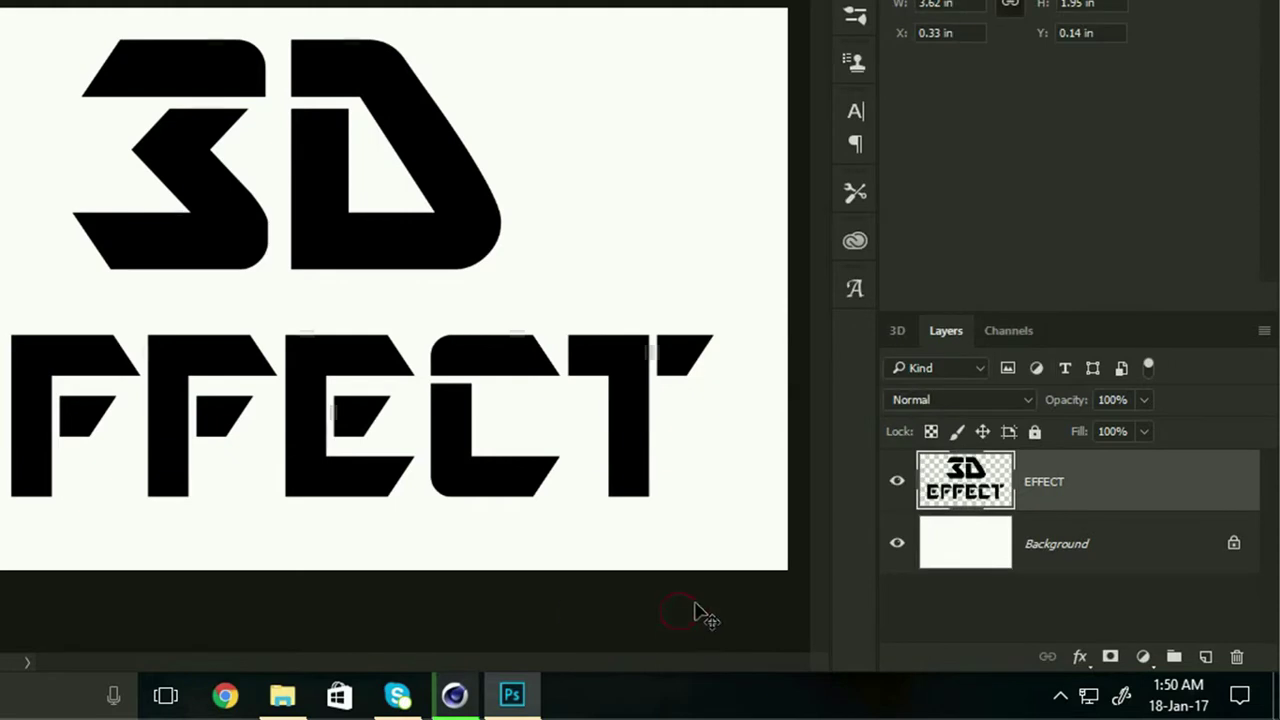
right_click(1052, 487)
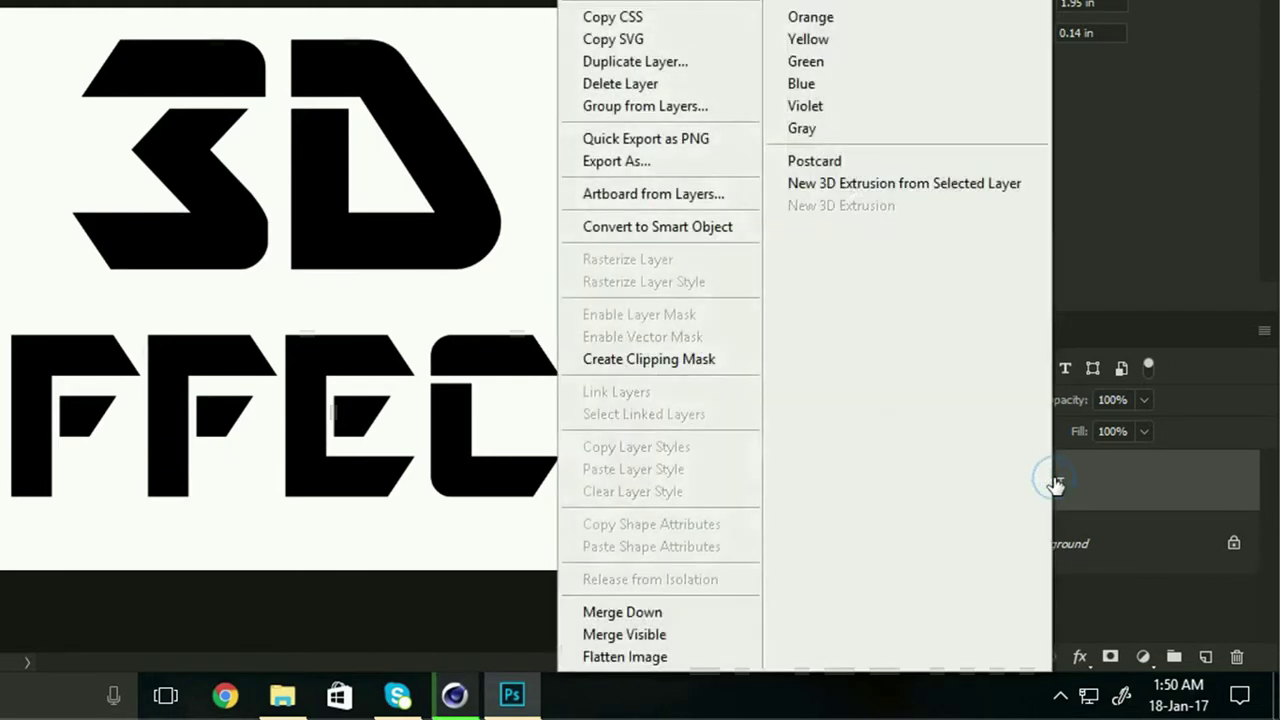
click(878, 192)
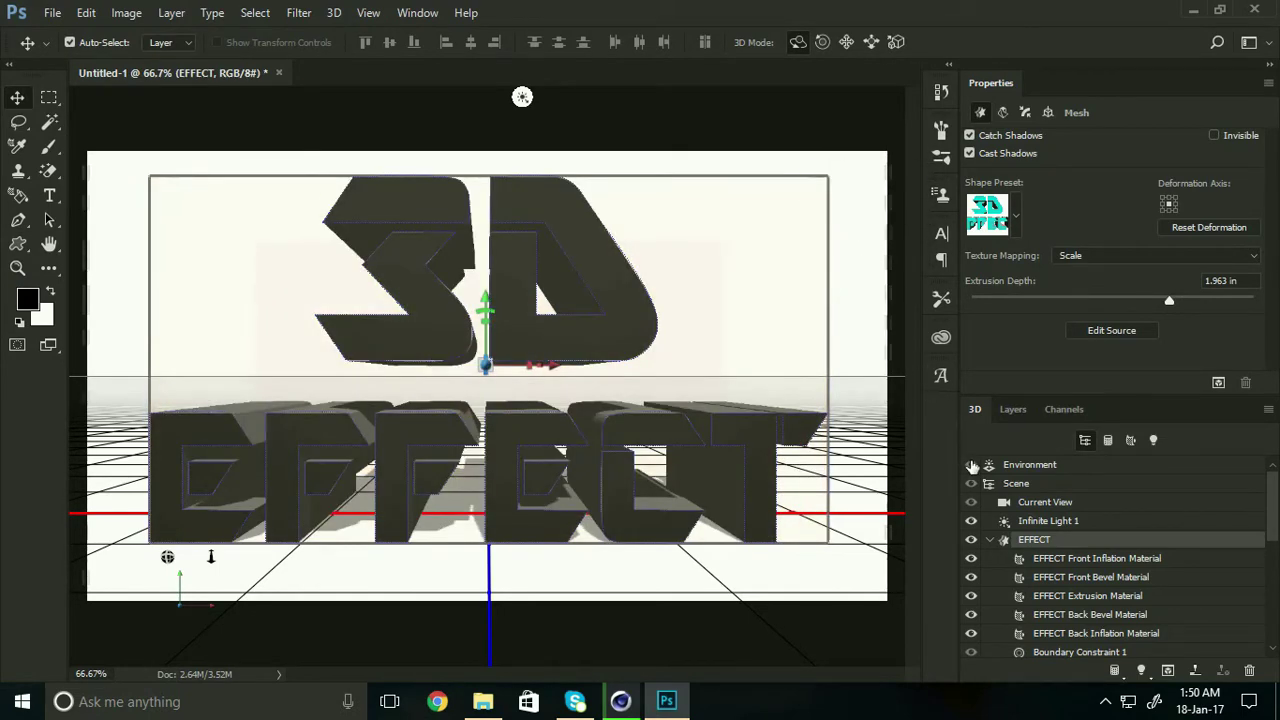
Orbit the camera to look down on the text, then slide the EFFECT mesh about 0.62 in along X.
click(1045, 503)
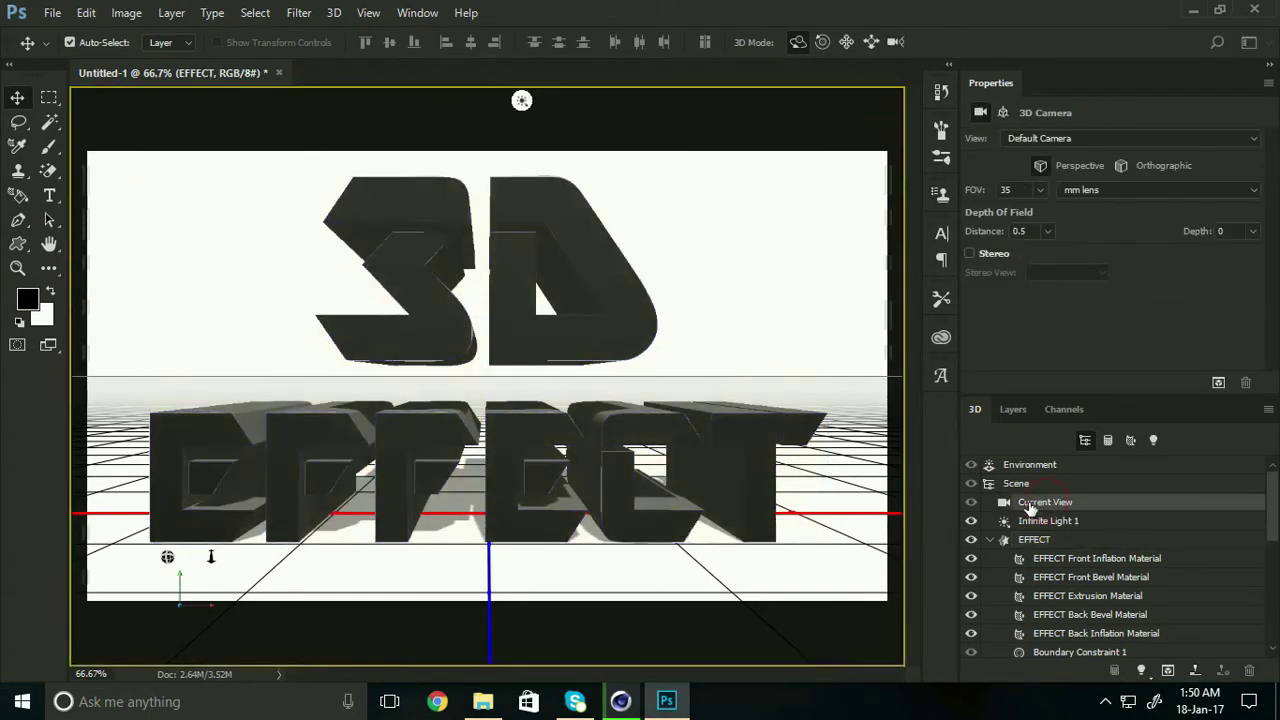
drag(823, 300, 884, 344)
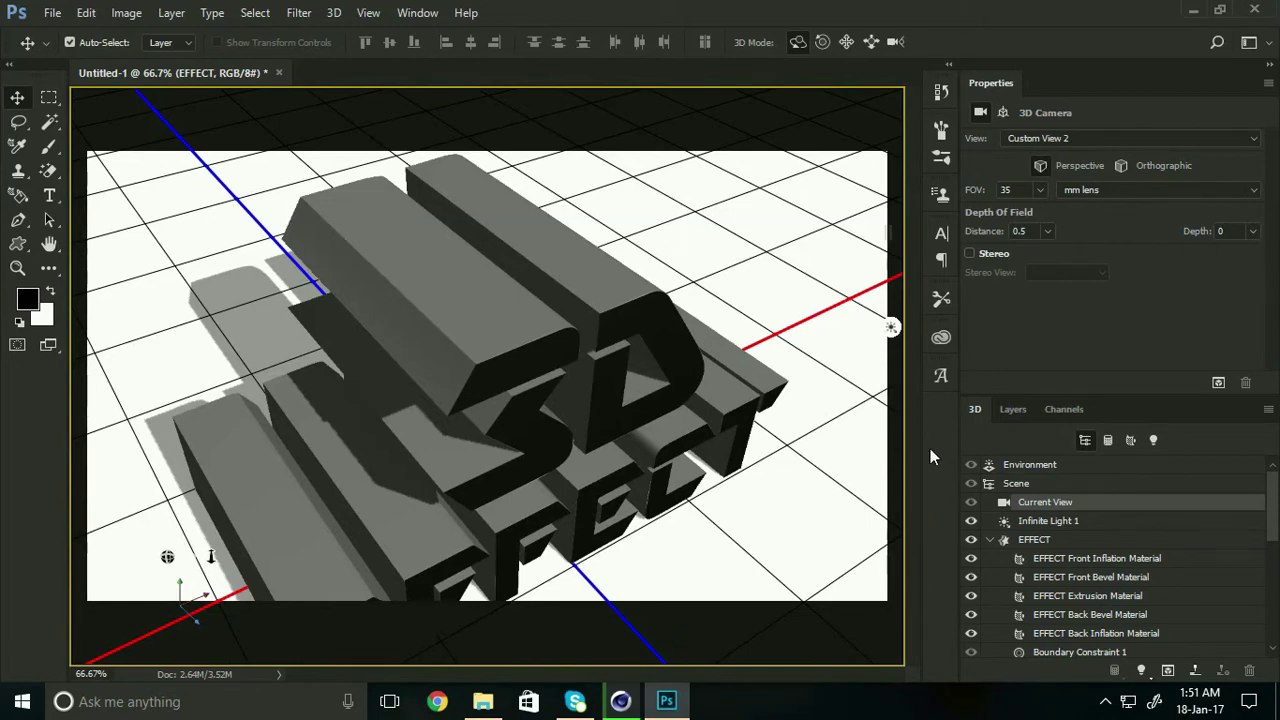
click(1020, 538)
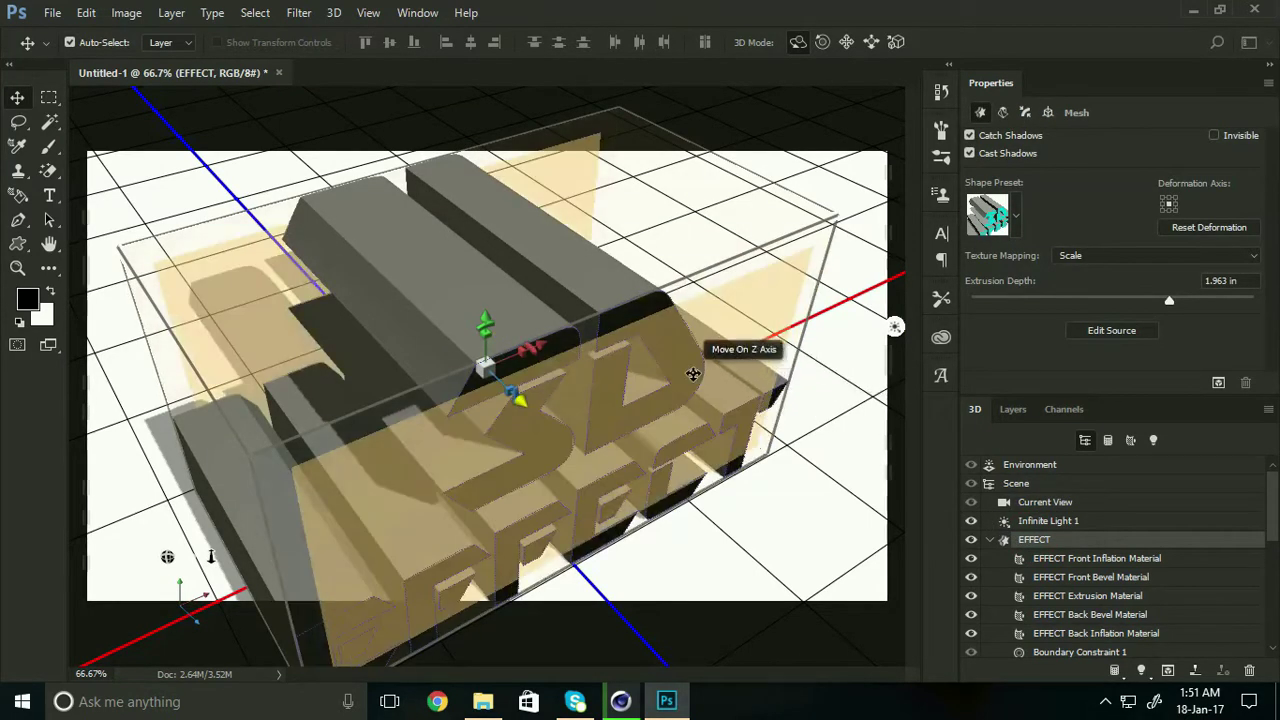
drag(548, 340, 640, 312)
drag(605, 371, 592, 362)
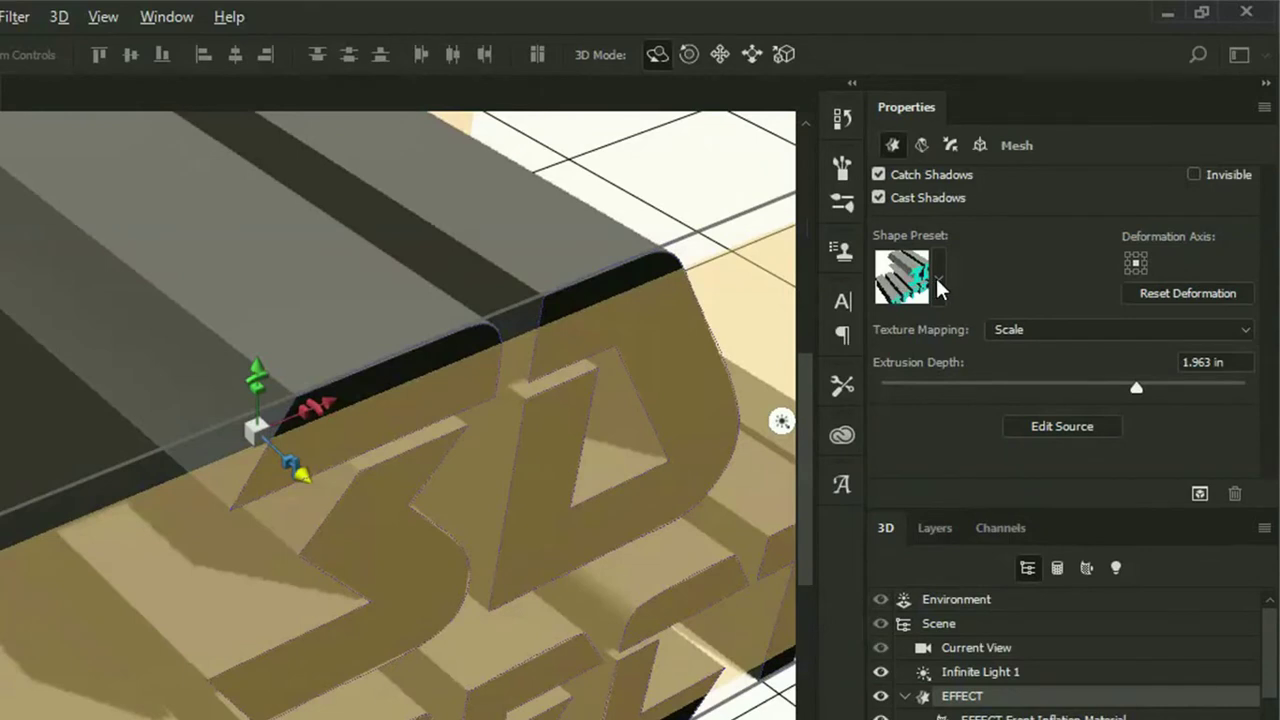
Apply a different extrusion shape preset and a new contour to the front-cap bevel.
click(938, 282)
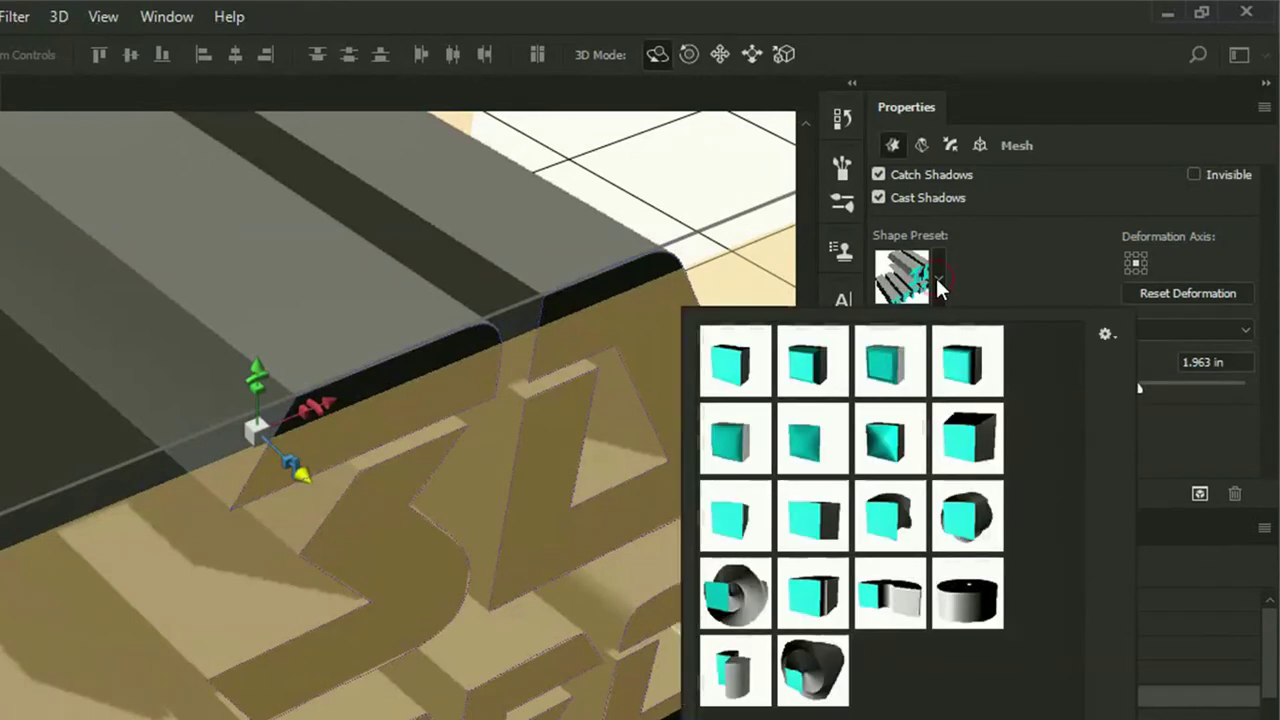
click(893, 366)
mouse_move(917, 362)
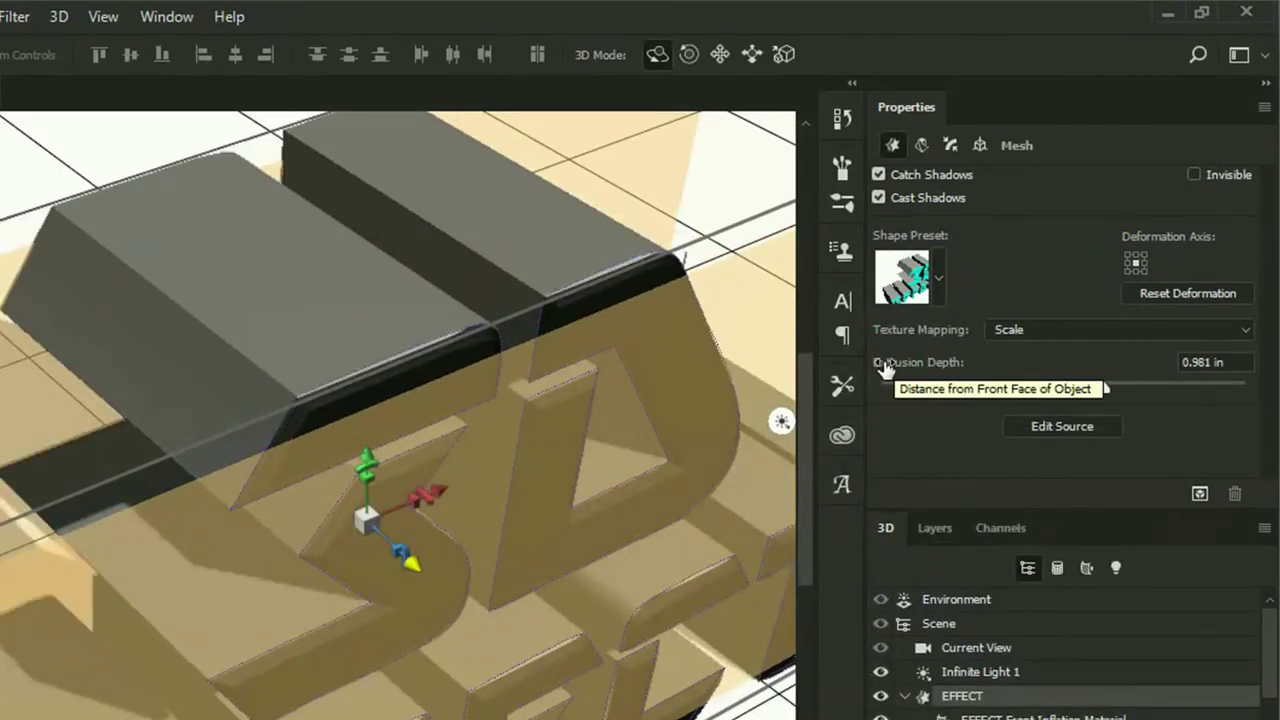
click(953, 146)
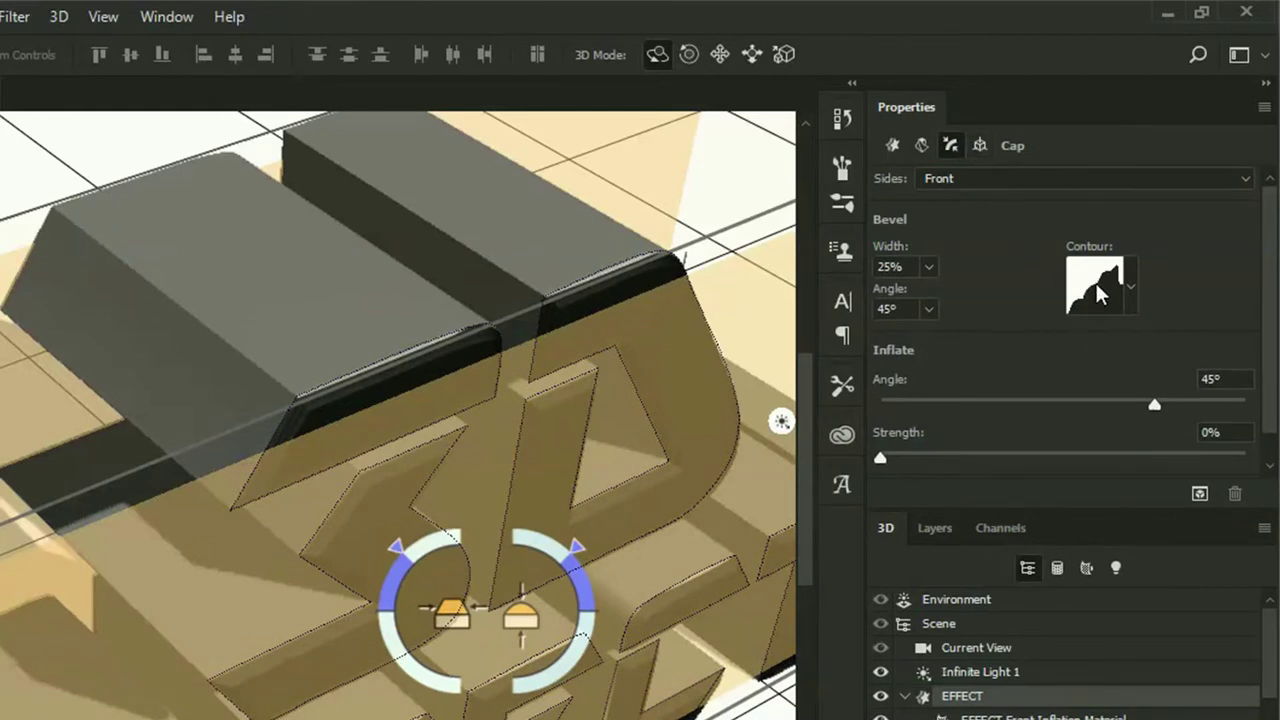
click(1128, 282)
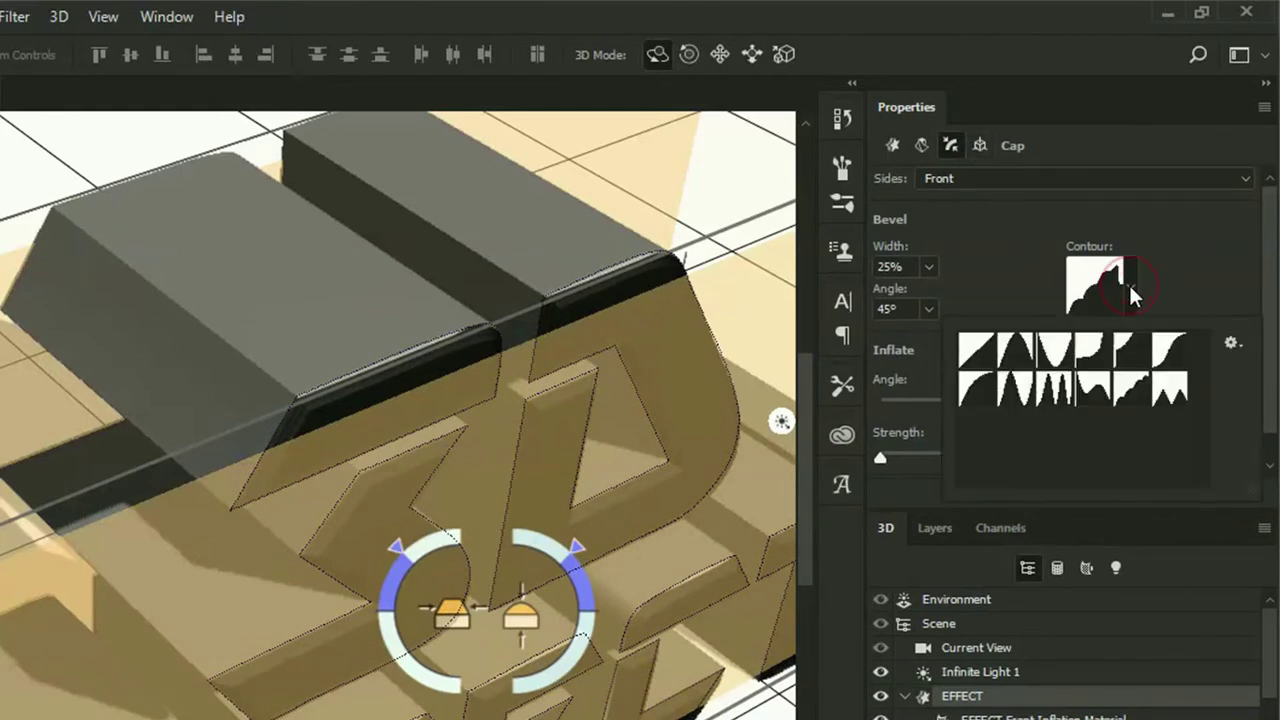
double_click(1097, 403)
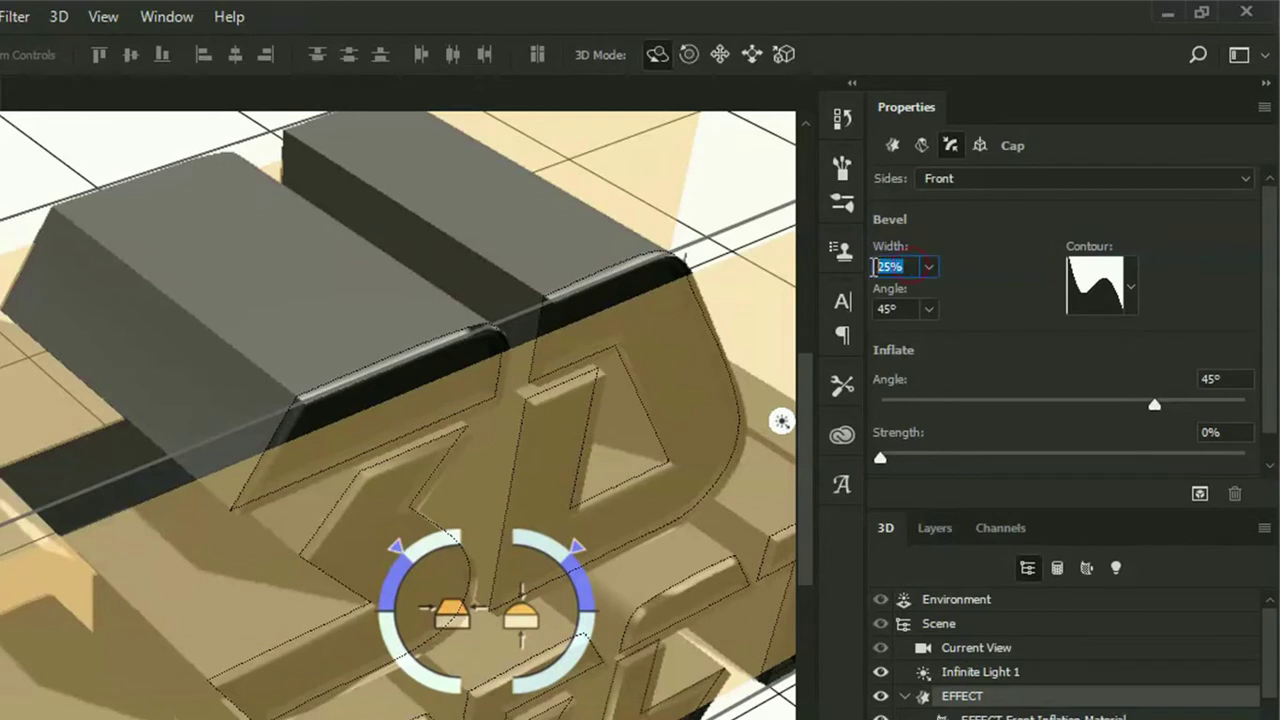
Set the front bevel width to 30%.
text(3)
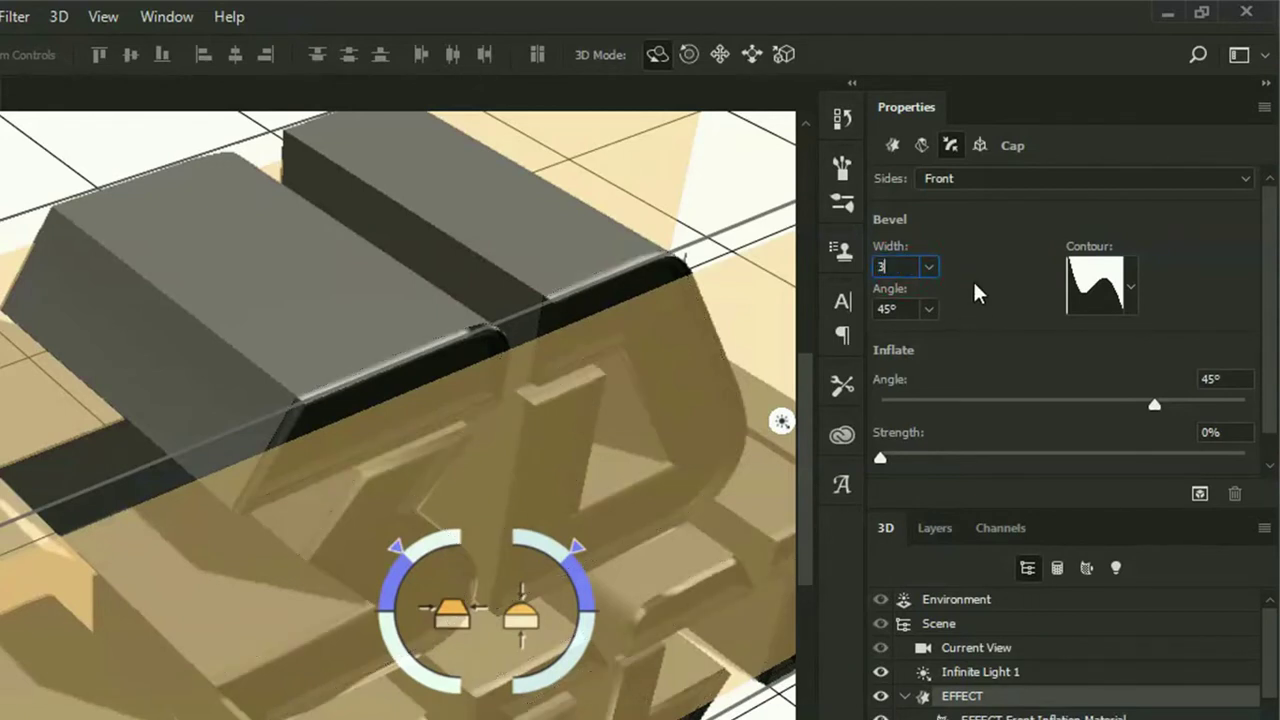
text(5)
key(Return)
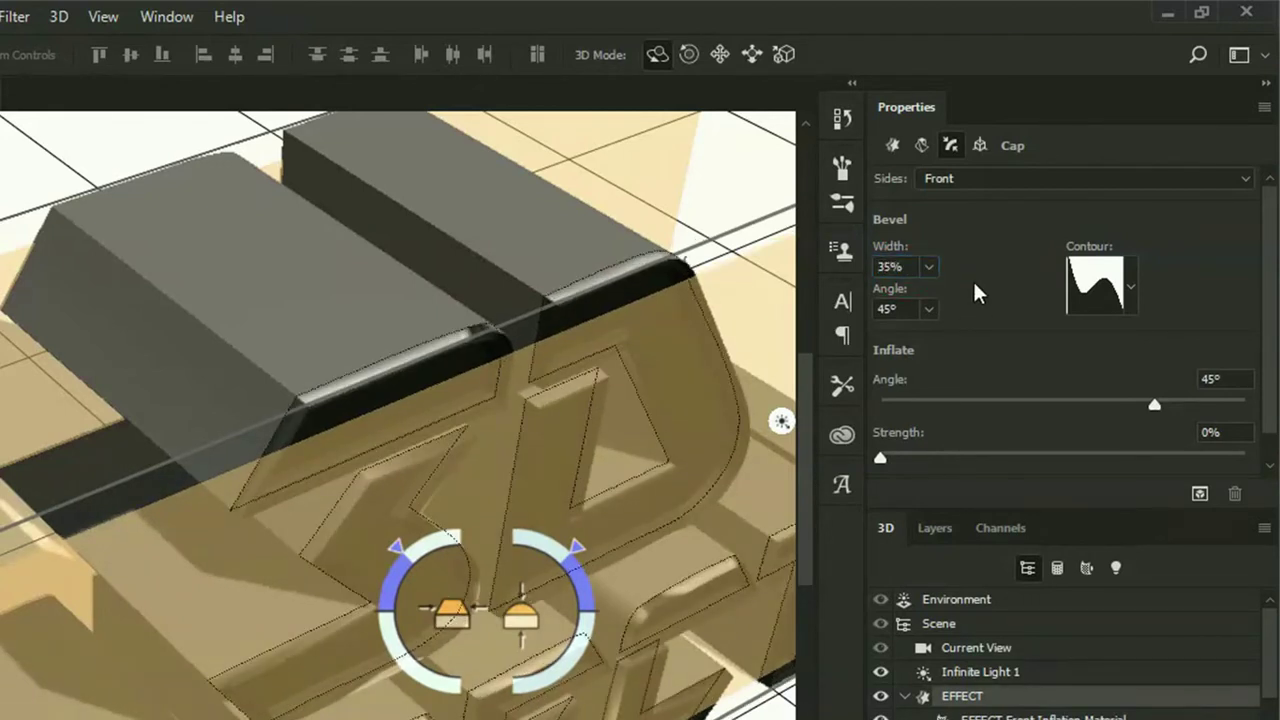
double_click(893, 266)
text(30)
key(Return)
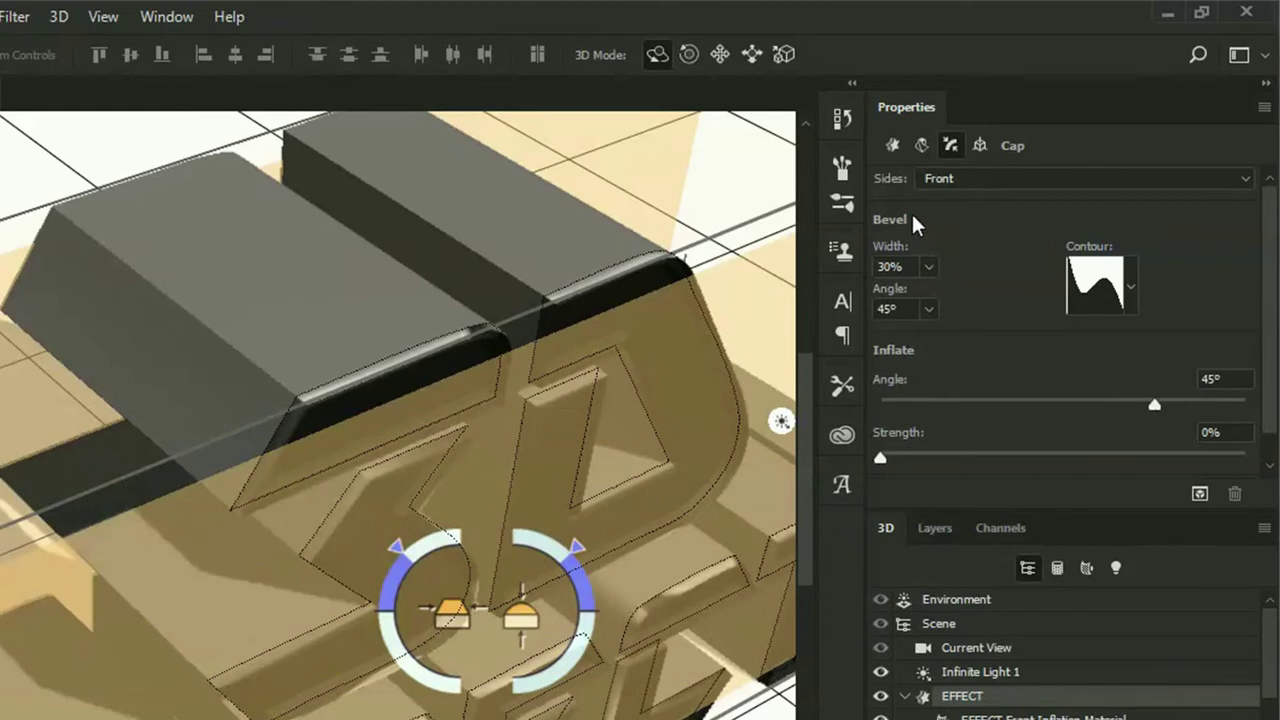
Rotate the EFFECT mesh 90° on X to stand it upright and shift it along X.
scroll(463, 386, down, 3)
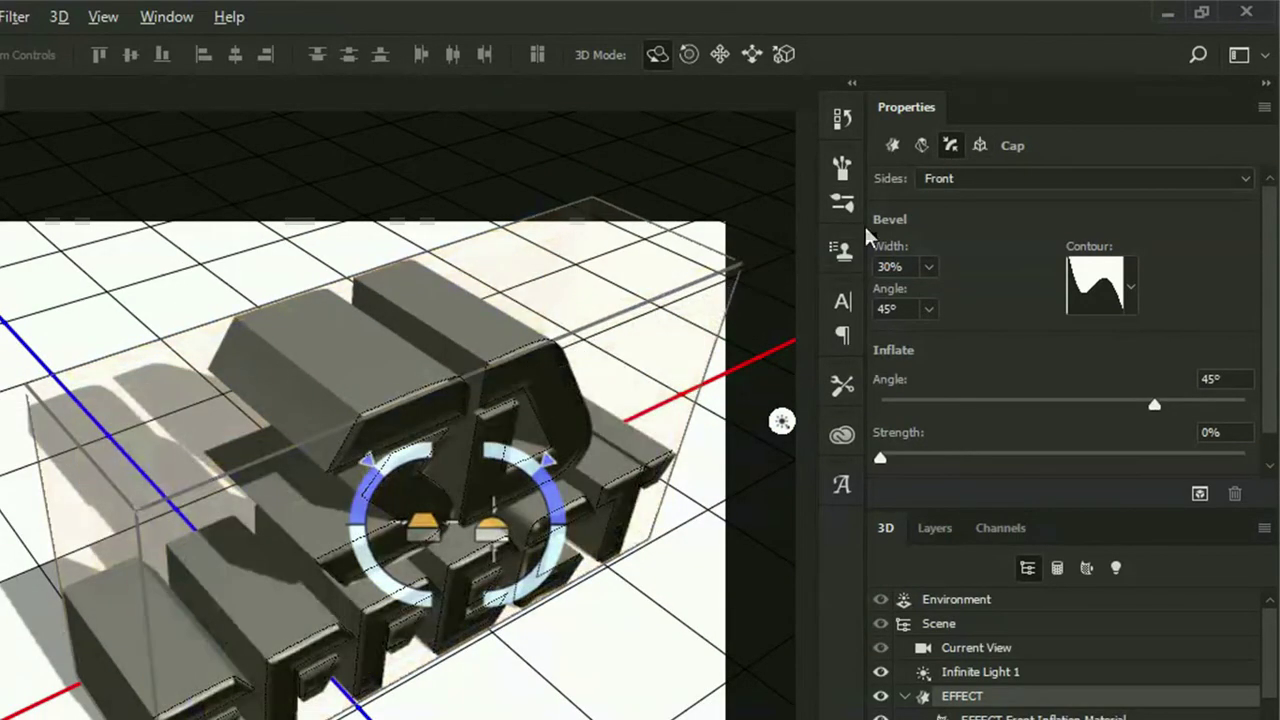
click(981, 146)
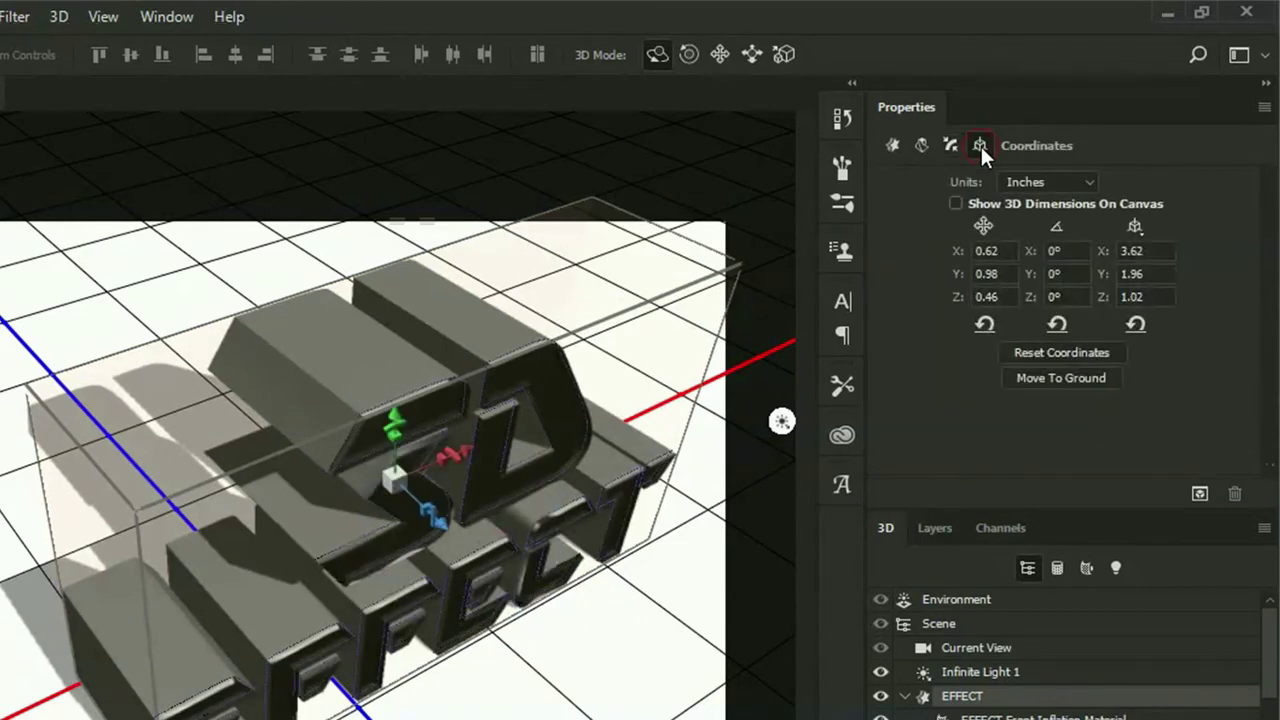
click(1075, 250)
text(90)
key(Return)
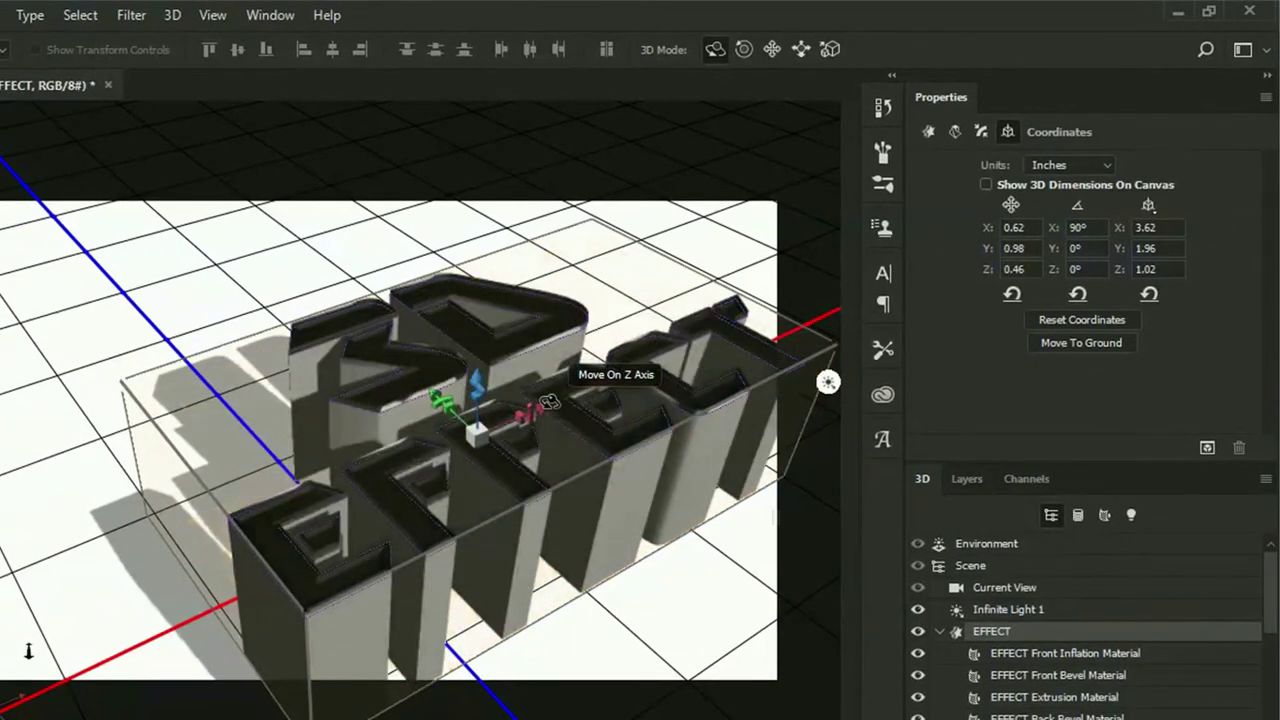
mouse_move(540, 410)
mouse_down()
mouse_move(402, 402)
mouse_move(337, 331)
mouse_up()
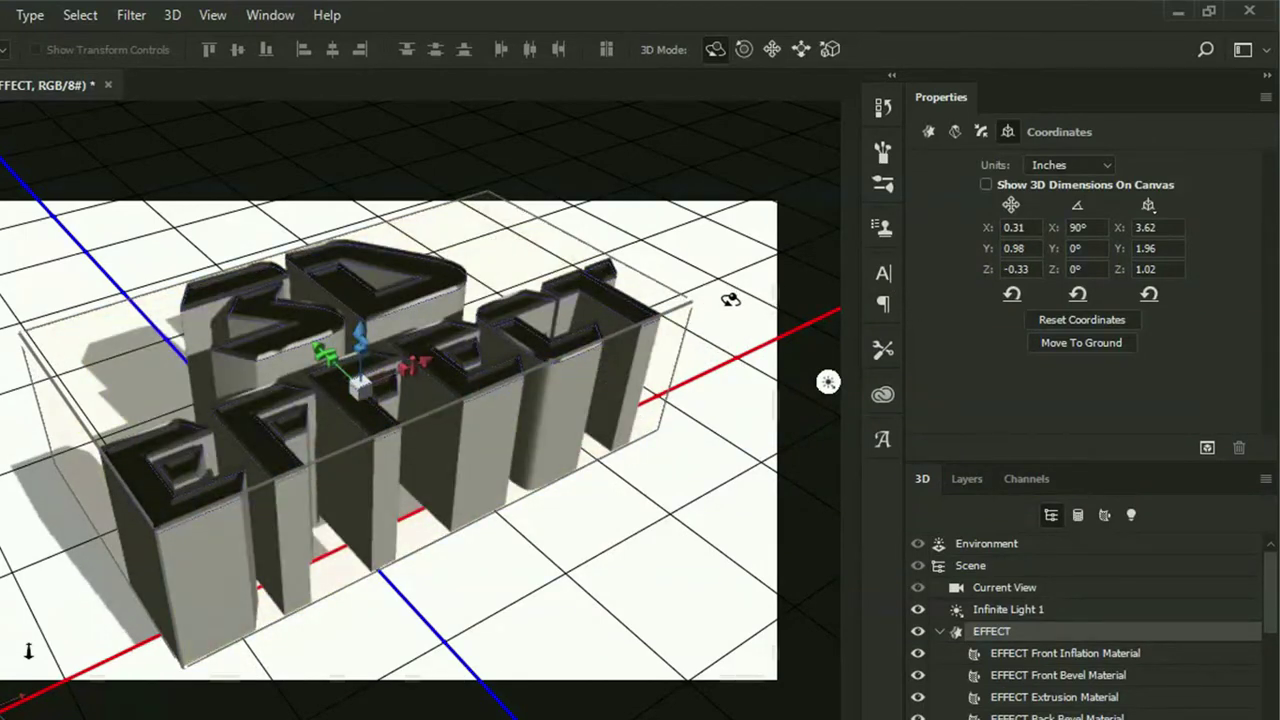
click(648, 320)
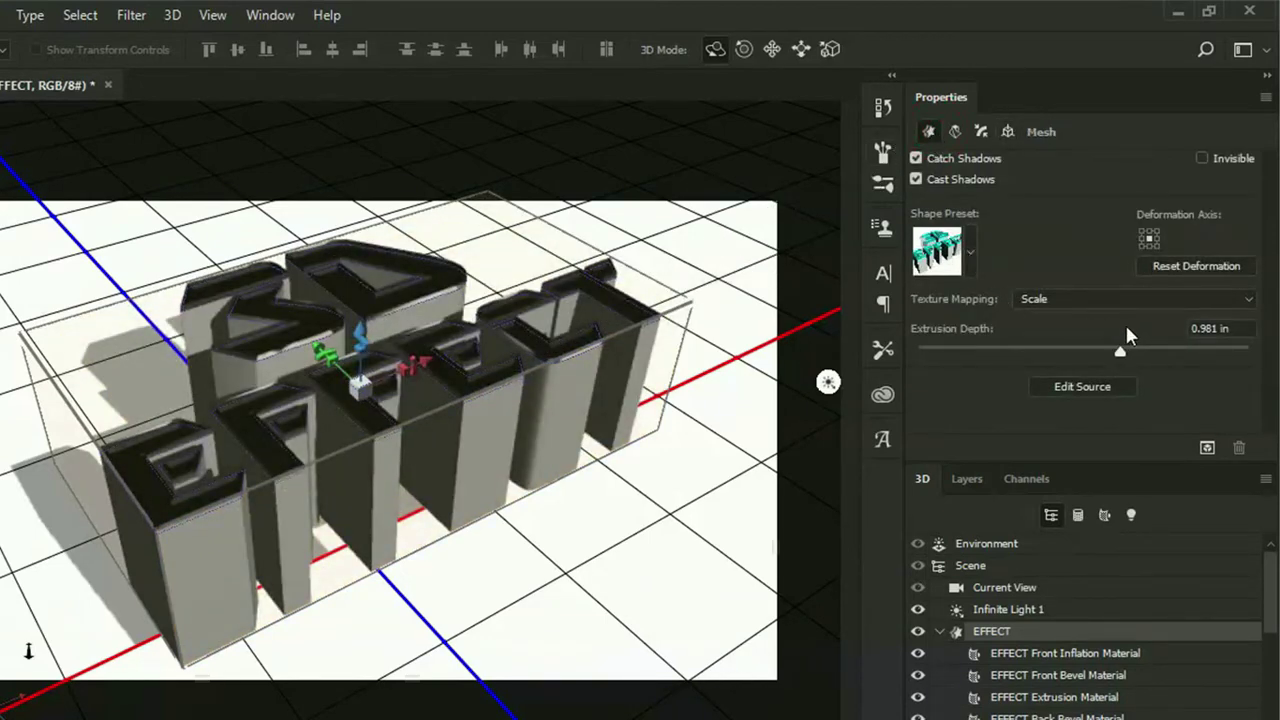
Reduce extrusion depth to 0.331 in, move the text along Z, and orbit the camera.
drag(1122, 354, 1098, 352)
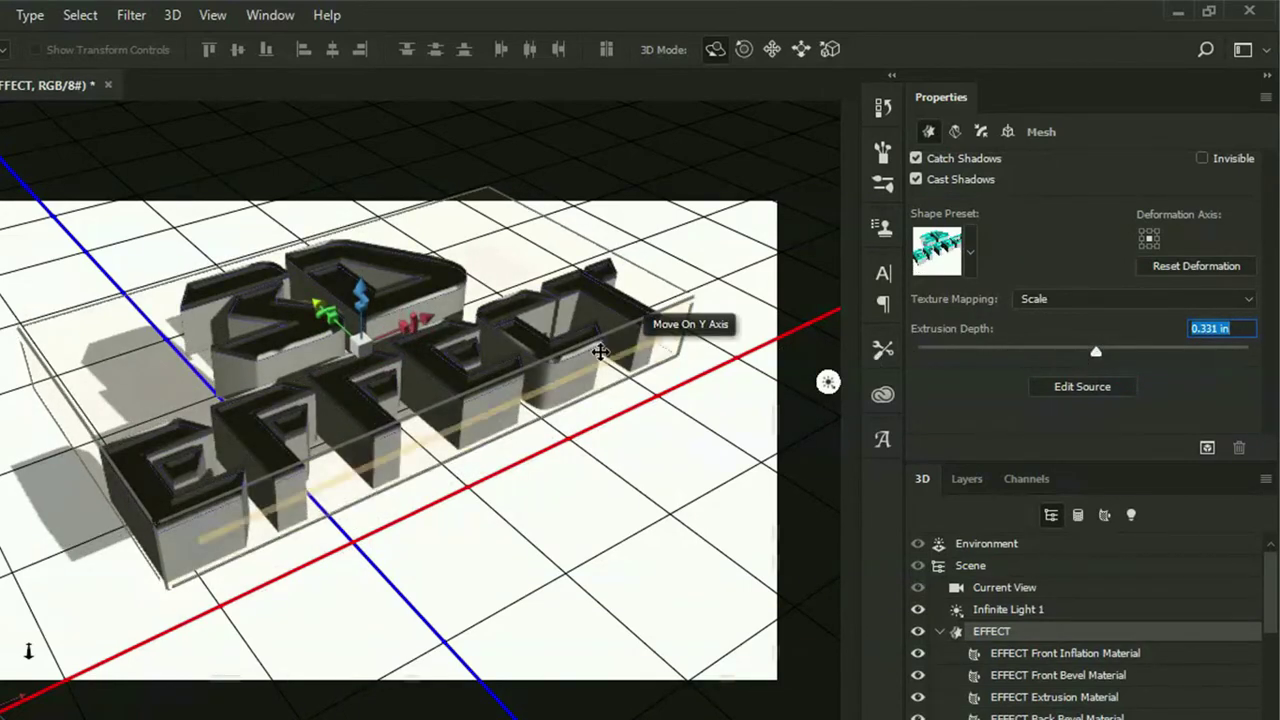
drag(358, 316, 320, 322)
scroll(319, 325, up, 3)
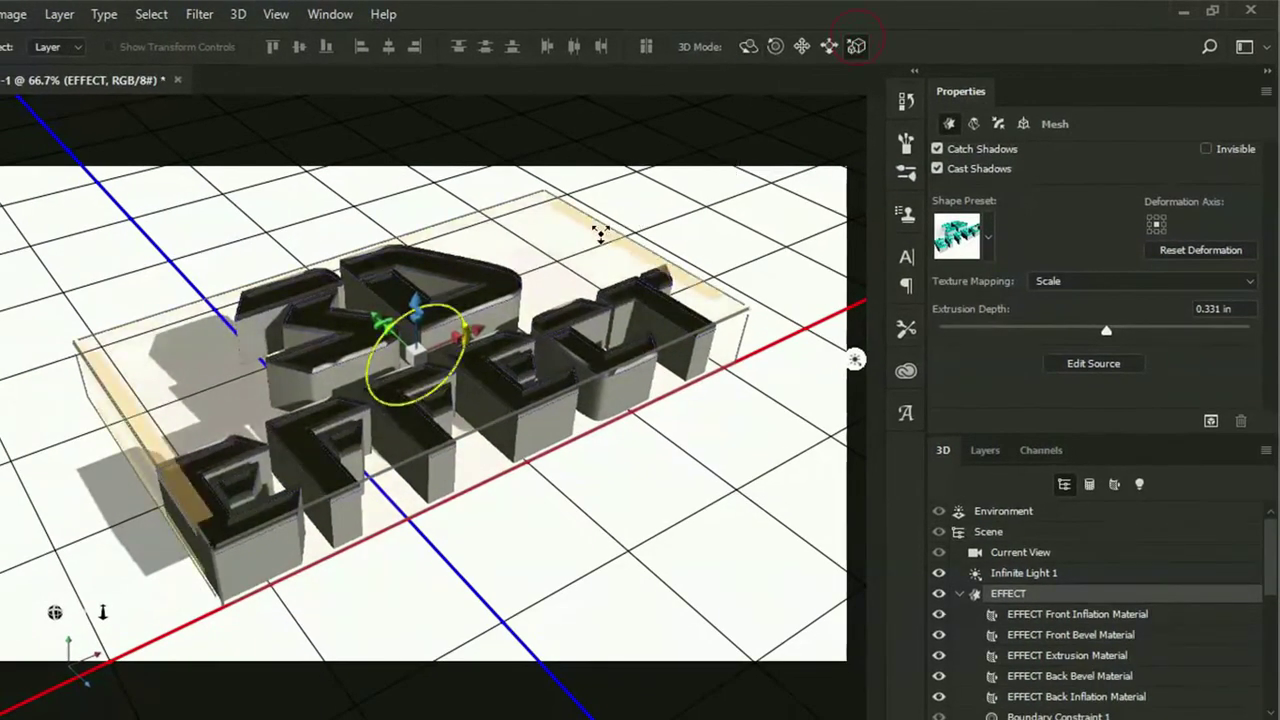
mouse_move(623, 228)
mouse_down()
mouse_move(597, 214)
mouse_move(615, 150)
mouse_up()
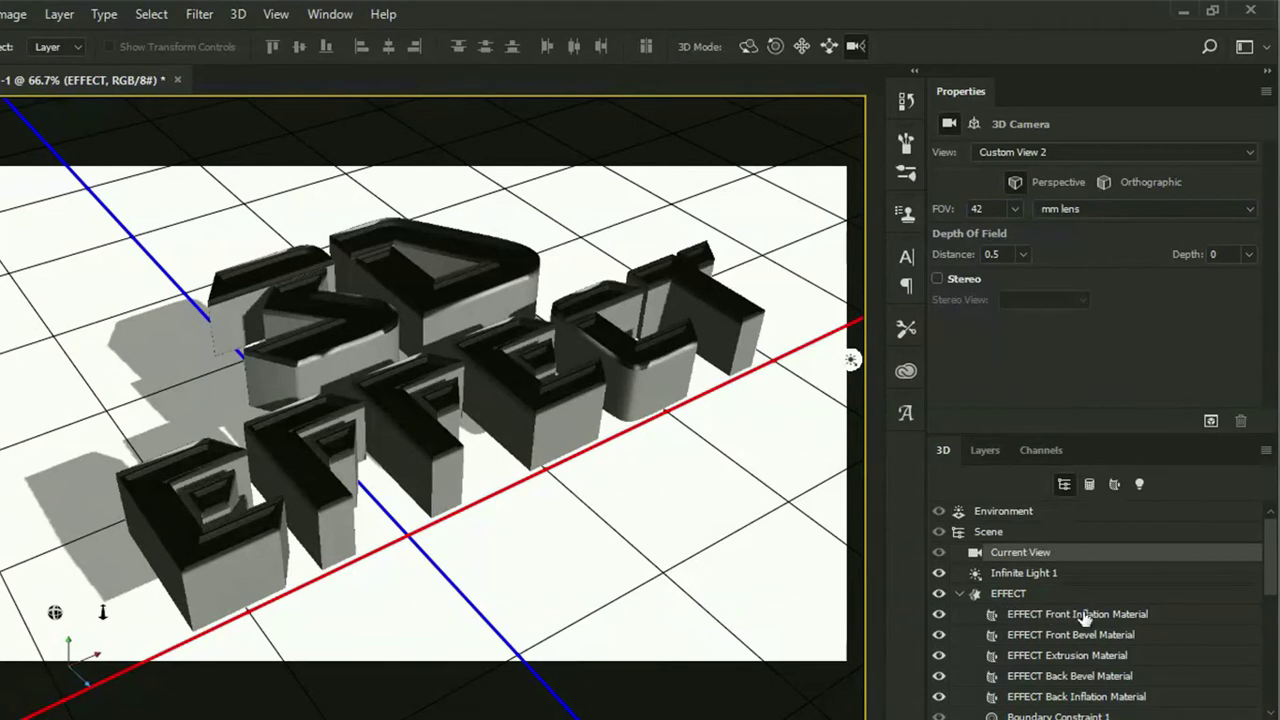
Apply the glossy blue material preset to the EFFECT Front Inflation Material.
click(1036, 620)
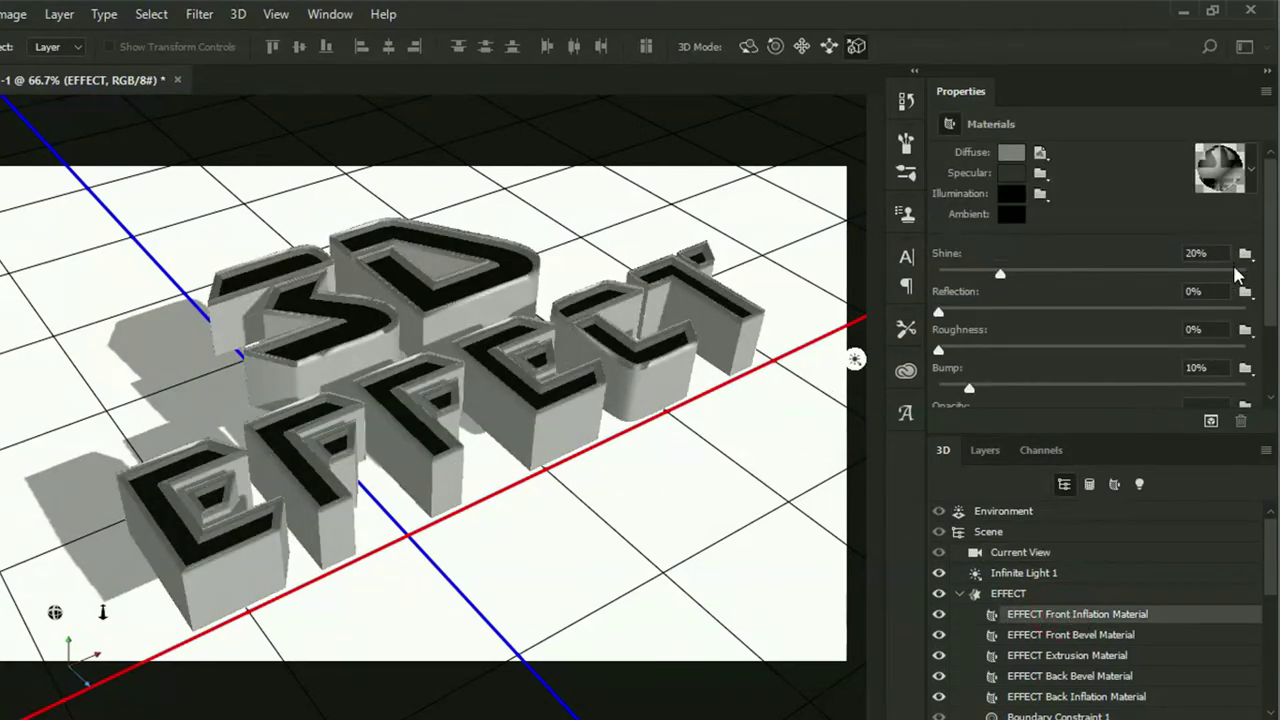
click(1251, 171)
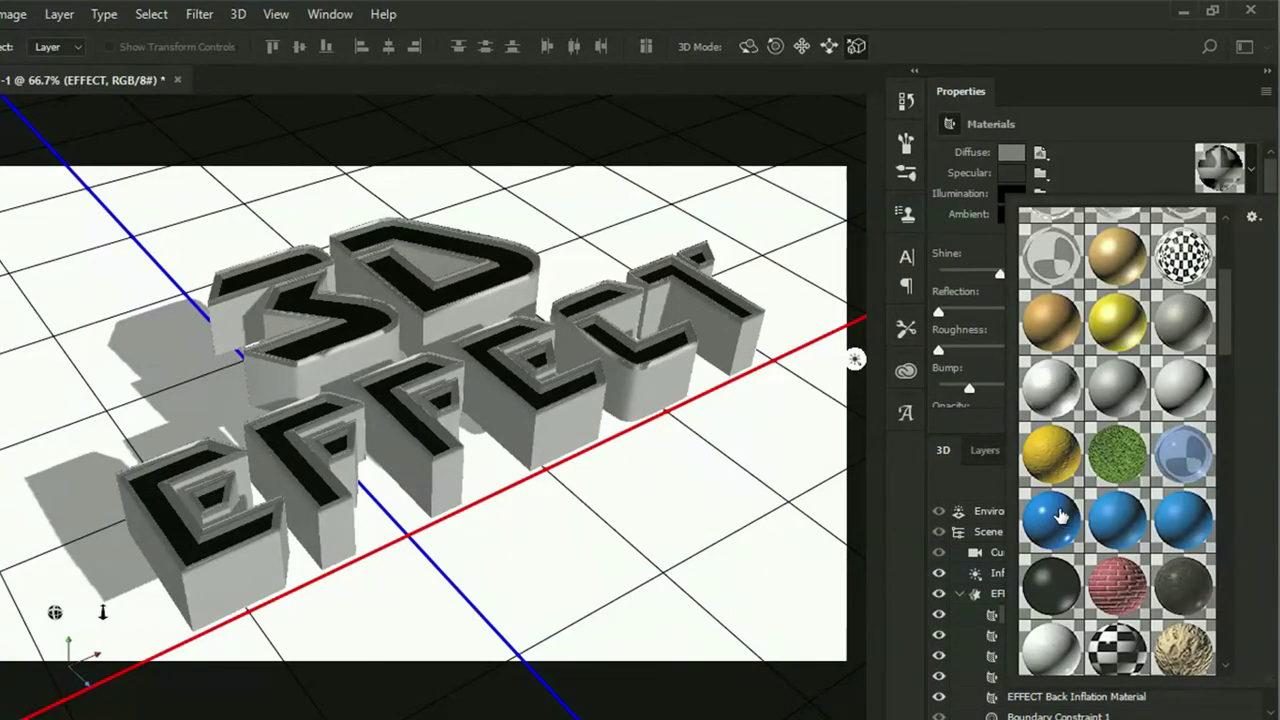
double_click(1060, 515)
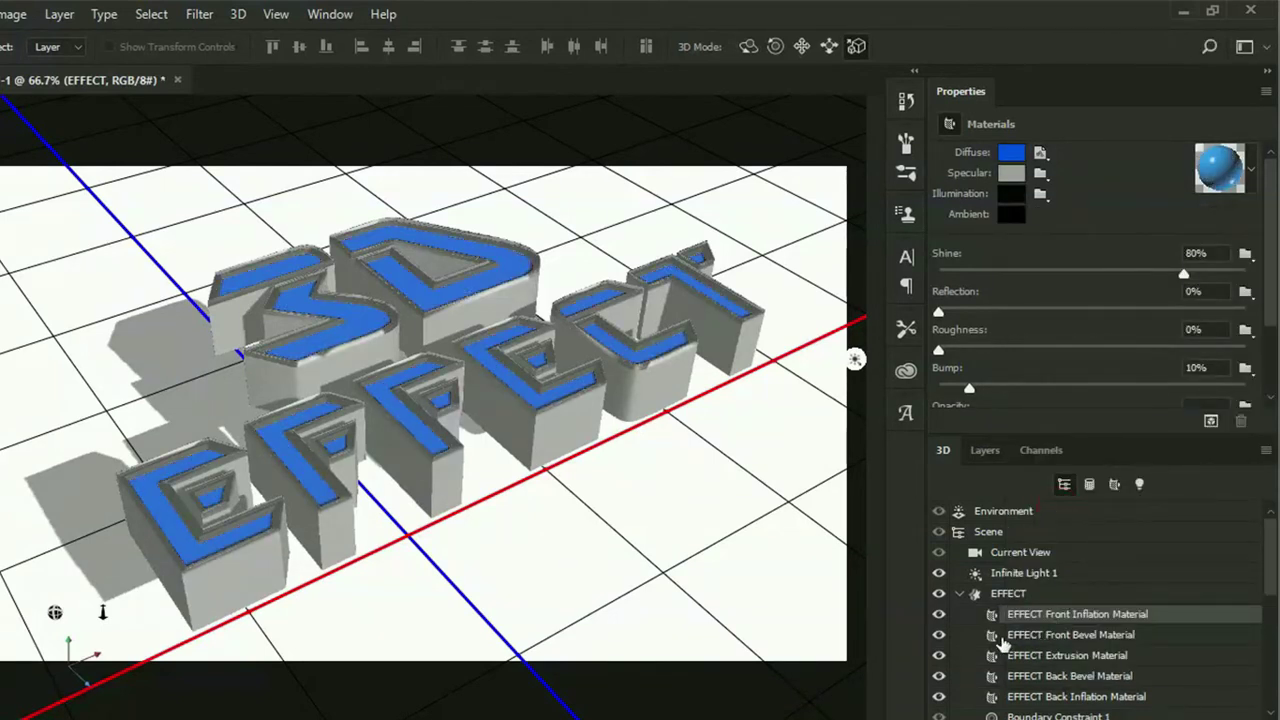
click(1130, 637)
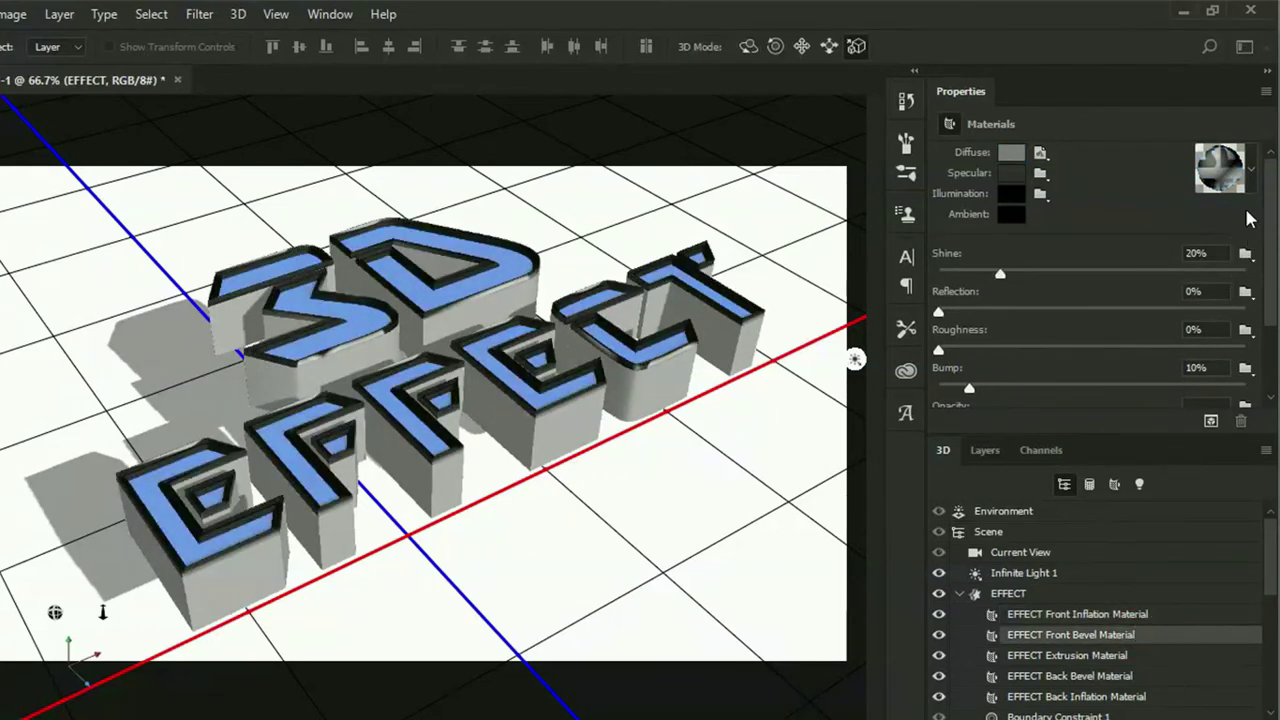
Apply the gold material to the front bevels and raise their reflection slightly.
click(1251, 170)
click(1130, 345)
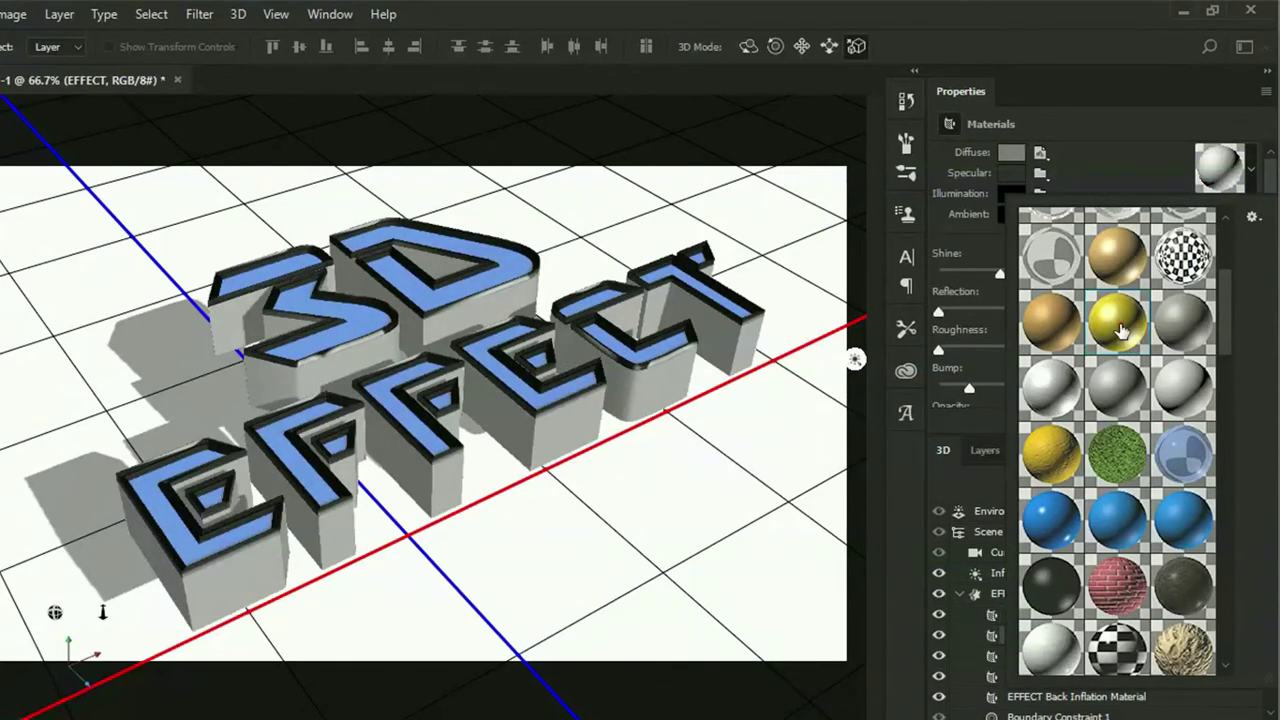
click(1120, 326)
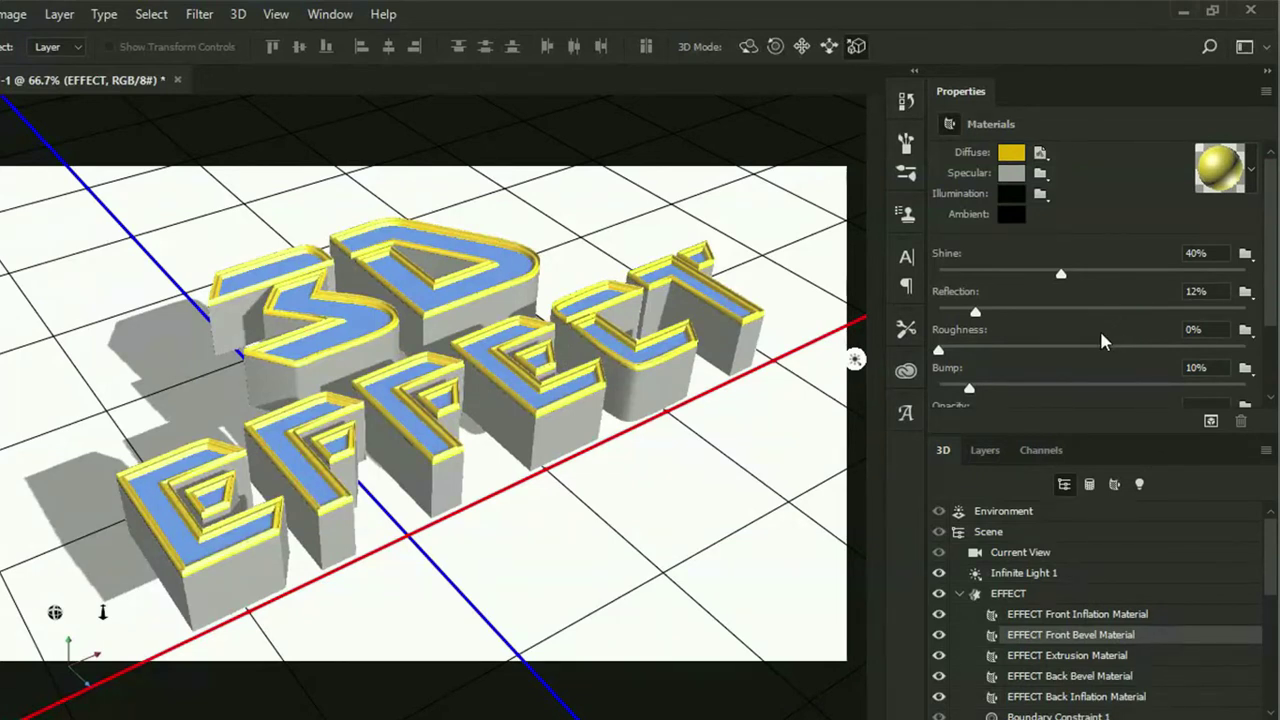
drag(976, 312, 985, 312)
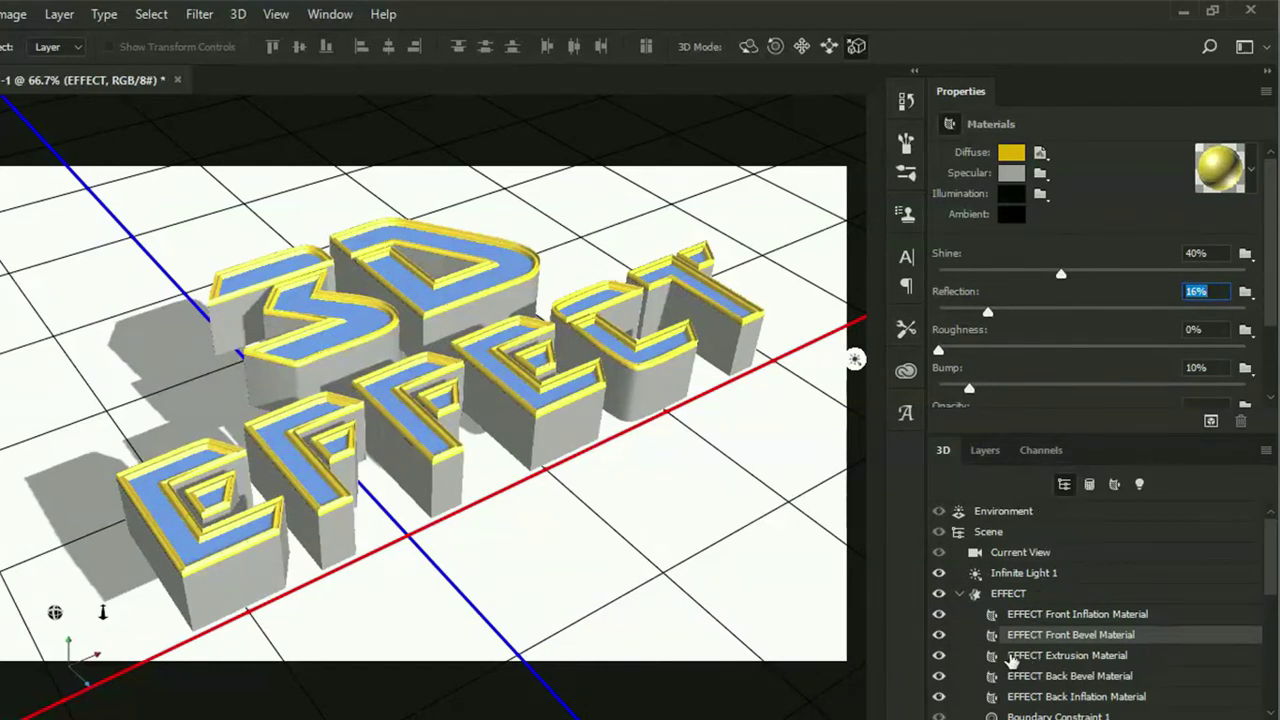
Apply the glossy blue material to the extrusion sides with 6% reflection.
click(1048, 658)
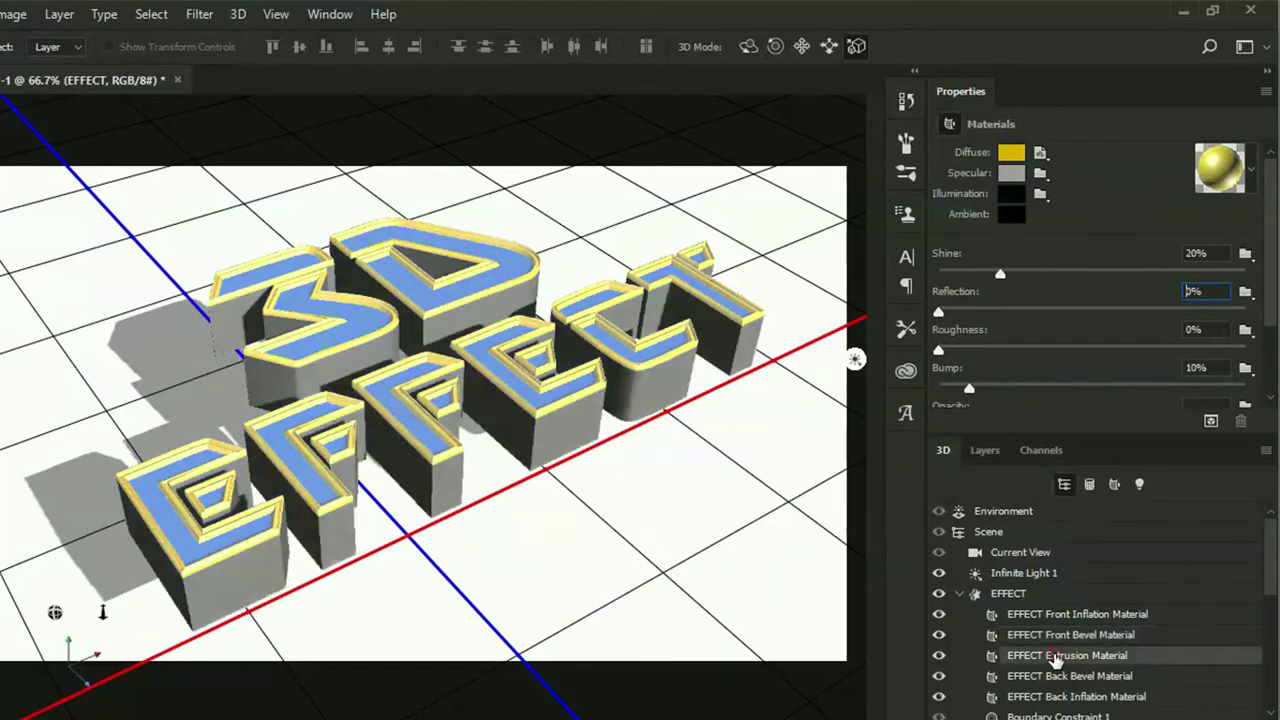
click(1252, 172)
double_click(1052, 516)
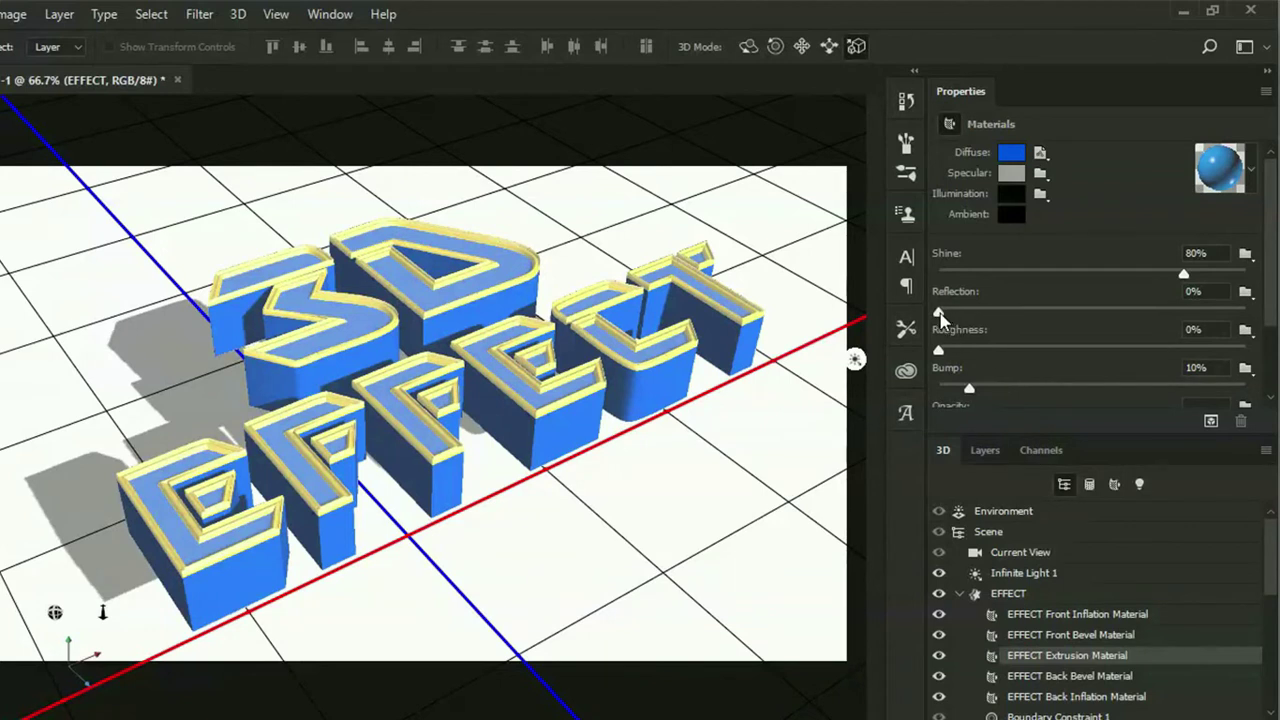
drag(940, 316, 958, 316)
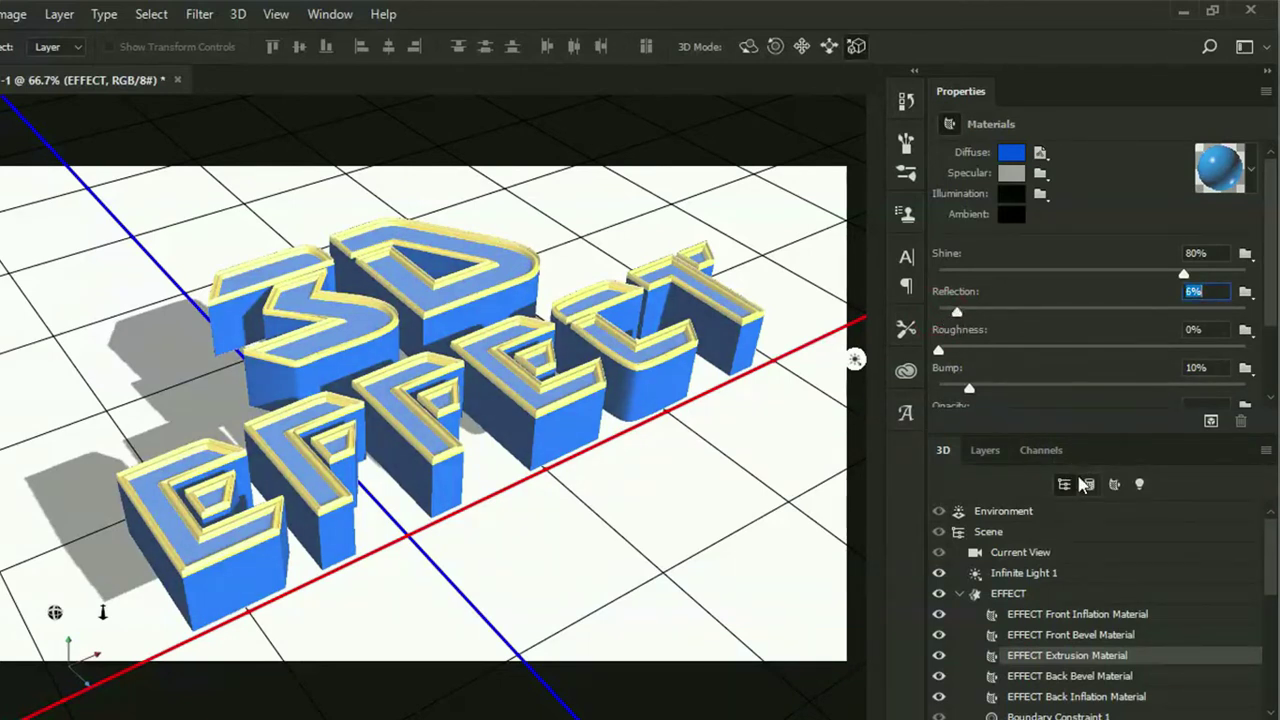
Show the document's layer list and select the Background layer.
click(985, 458)
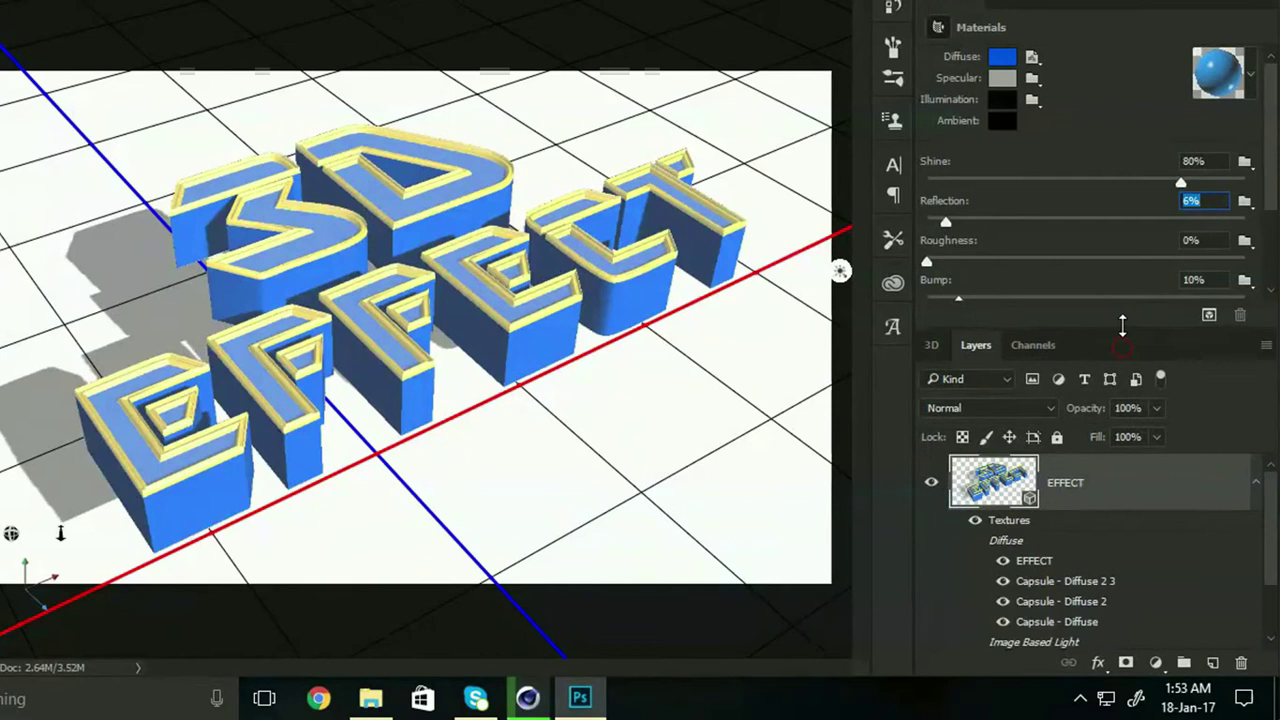
drag(1122, 325, 1122, 287)
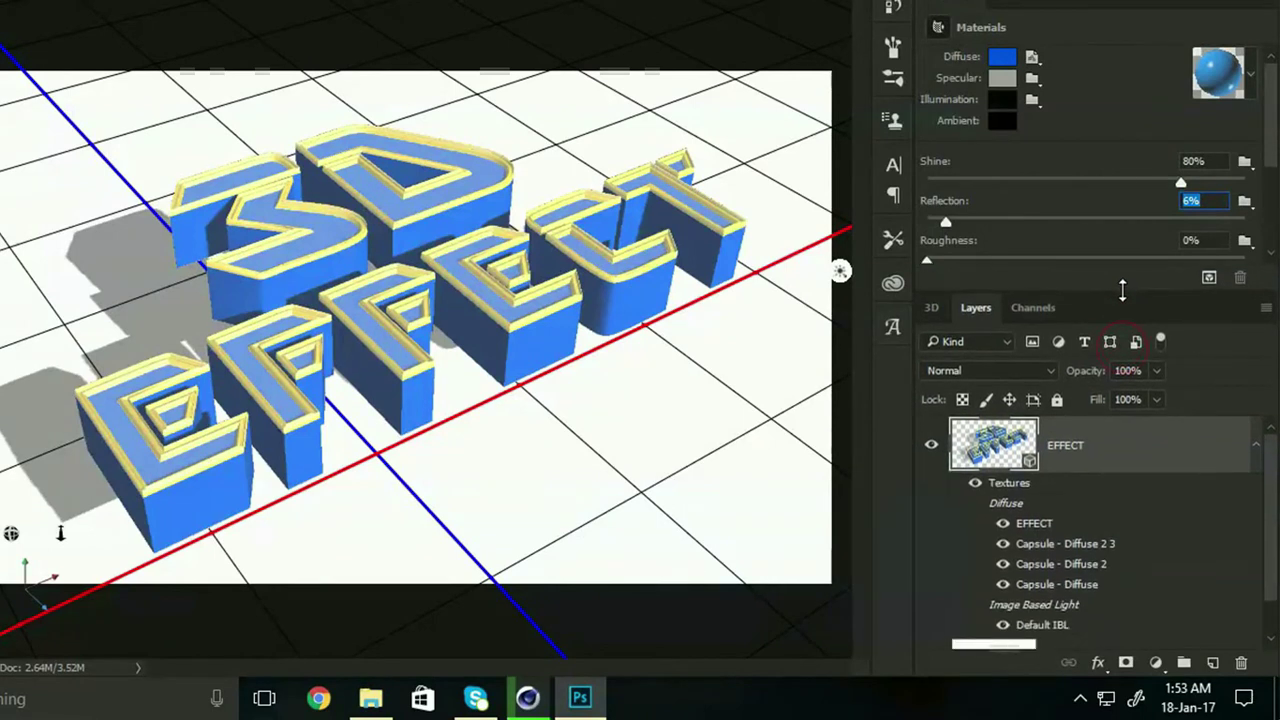
drag(1270, 460, 1274, 497)
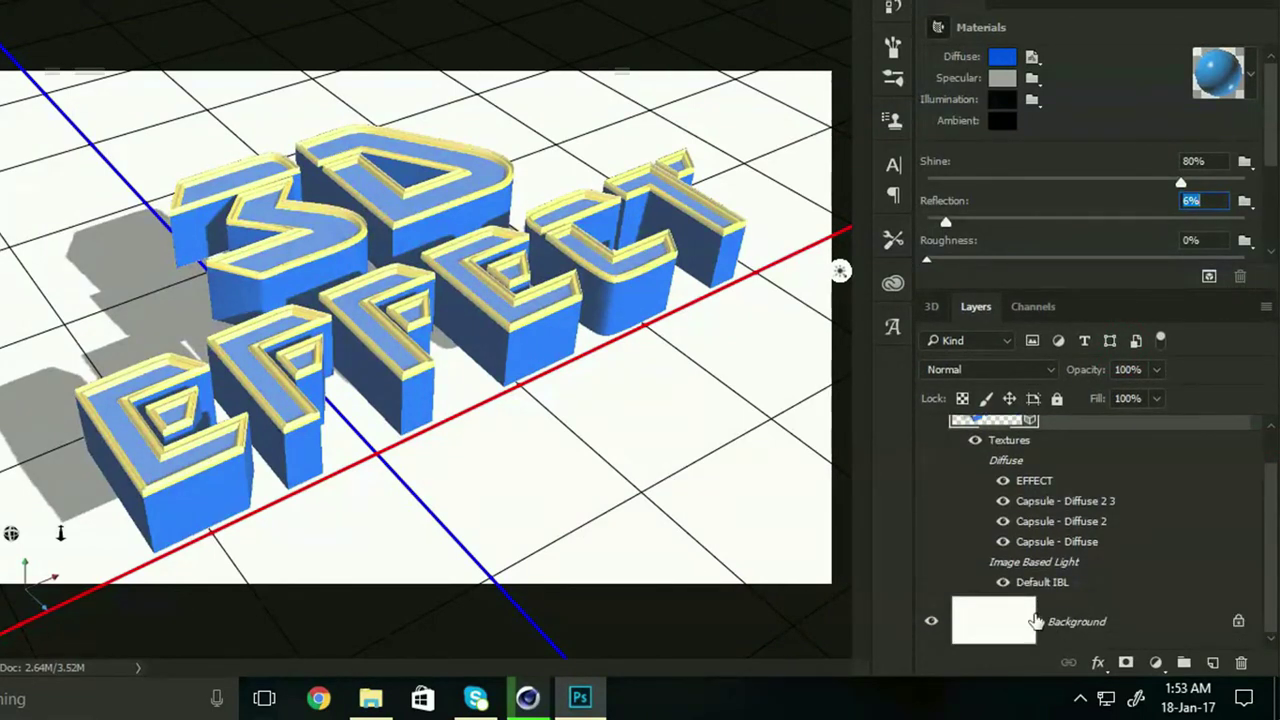
click(1090, 622)
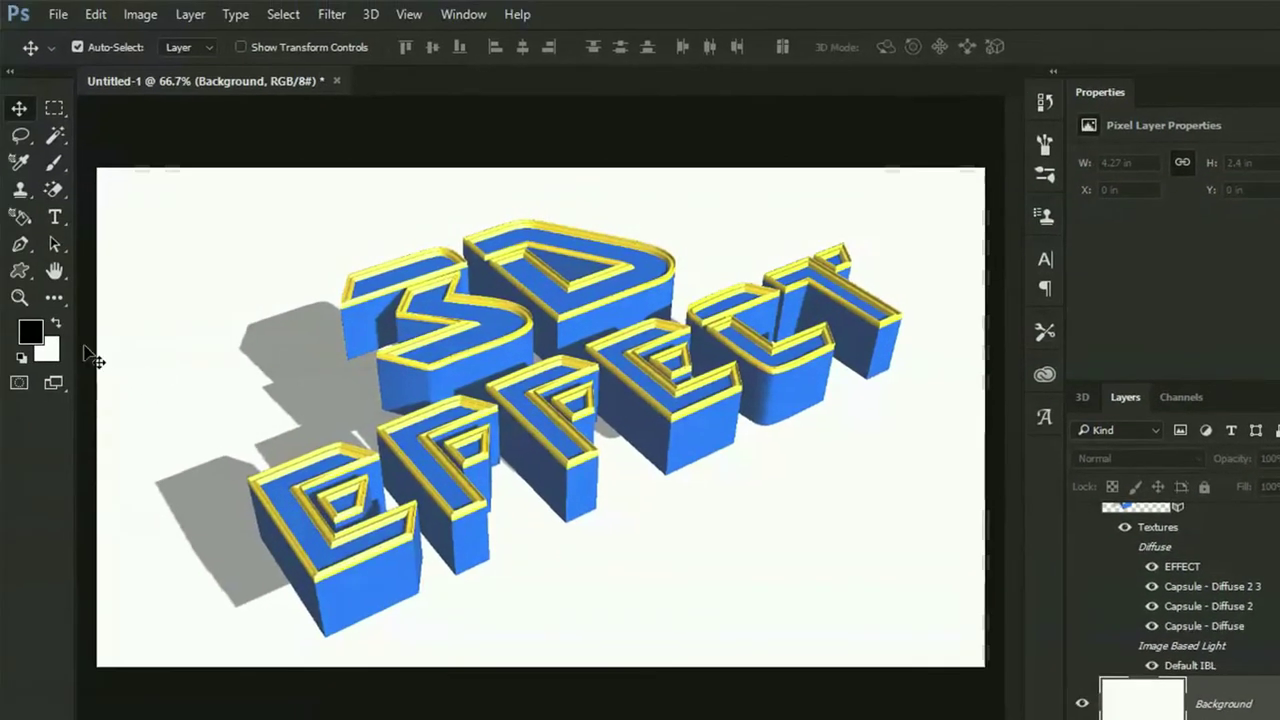
Set the foreground colour to #ff0000 and fill the Background layer with it.
click(30, 331)
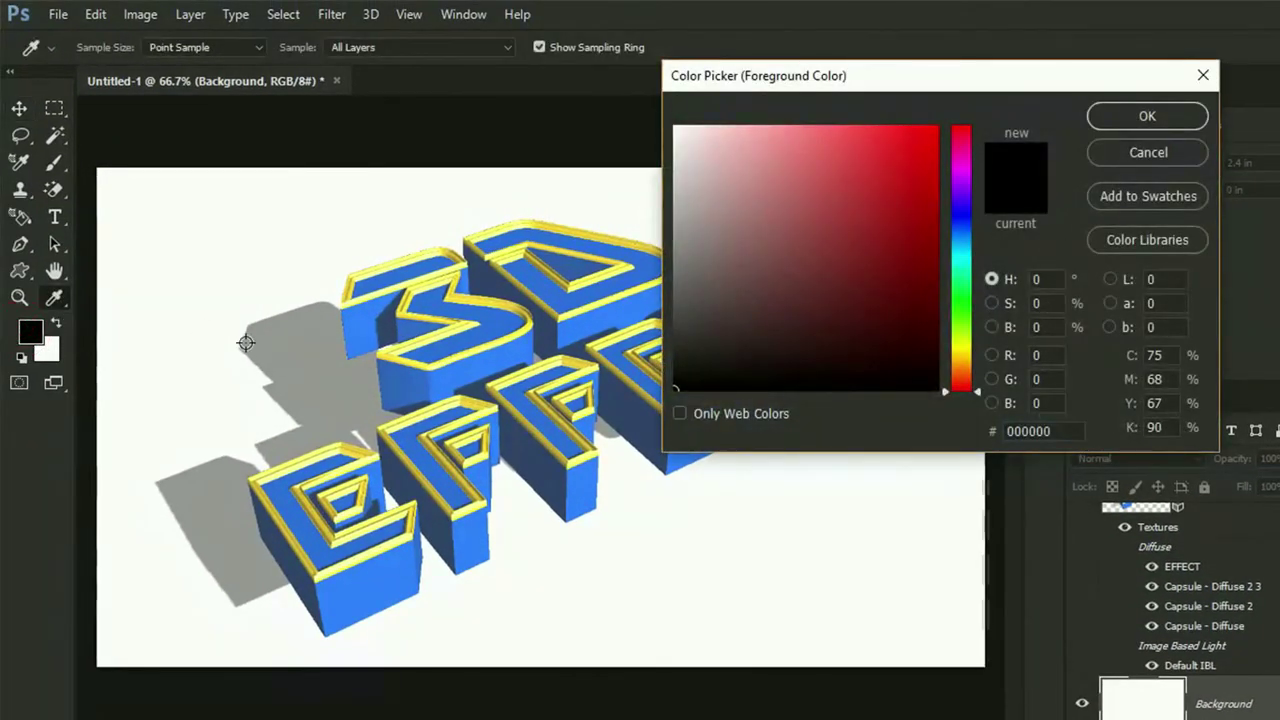
click(926, 136)
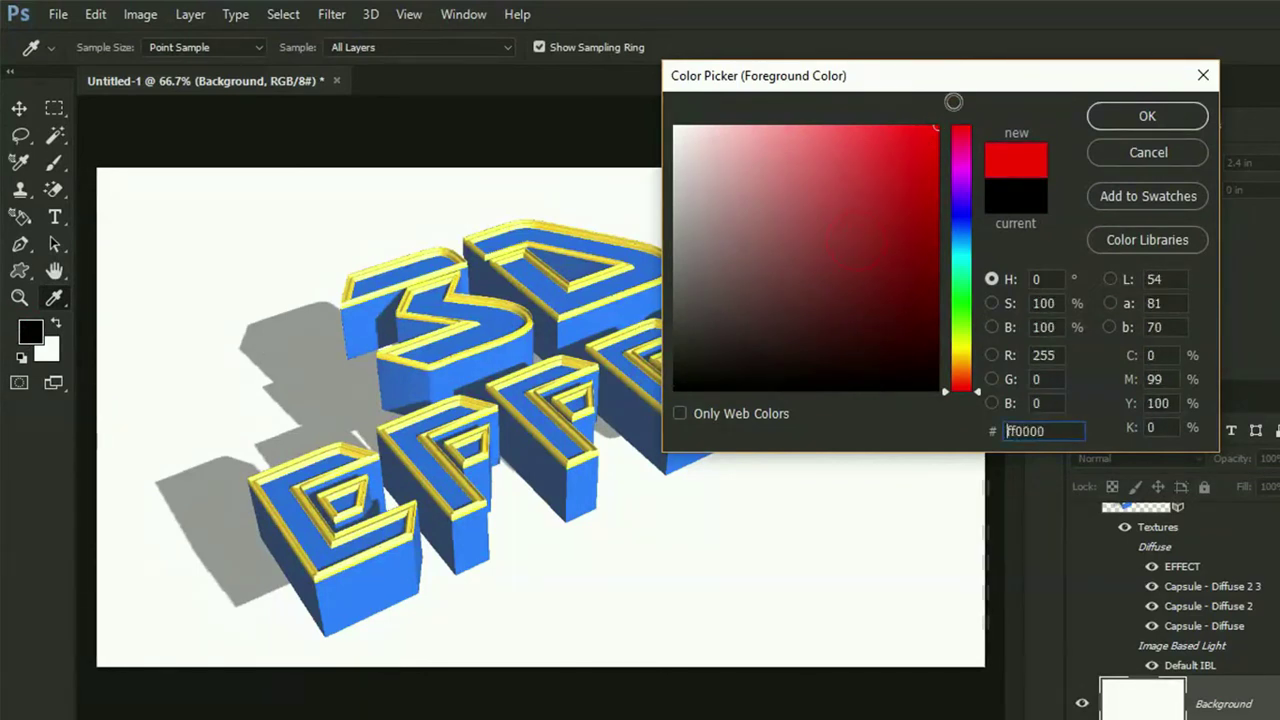
drag(982, 396, 980, 127)
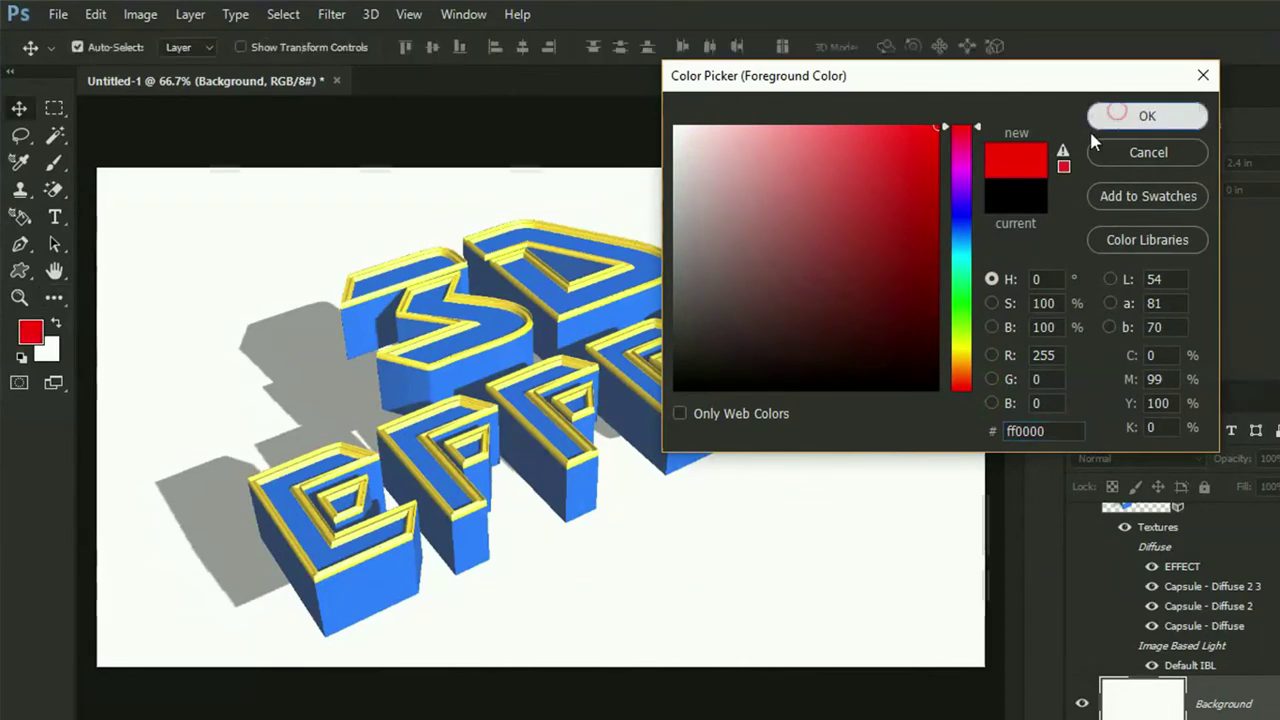
click(1120, 118)
key(alt+BackSpace)
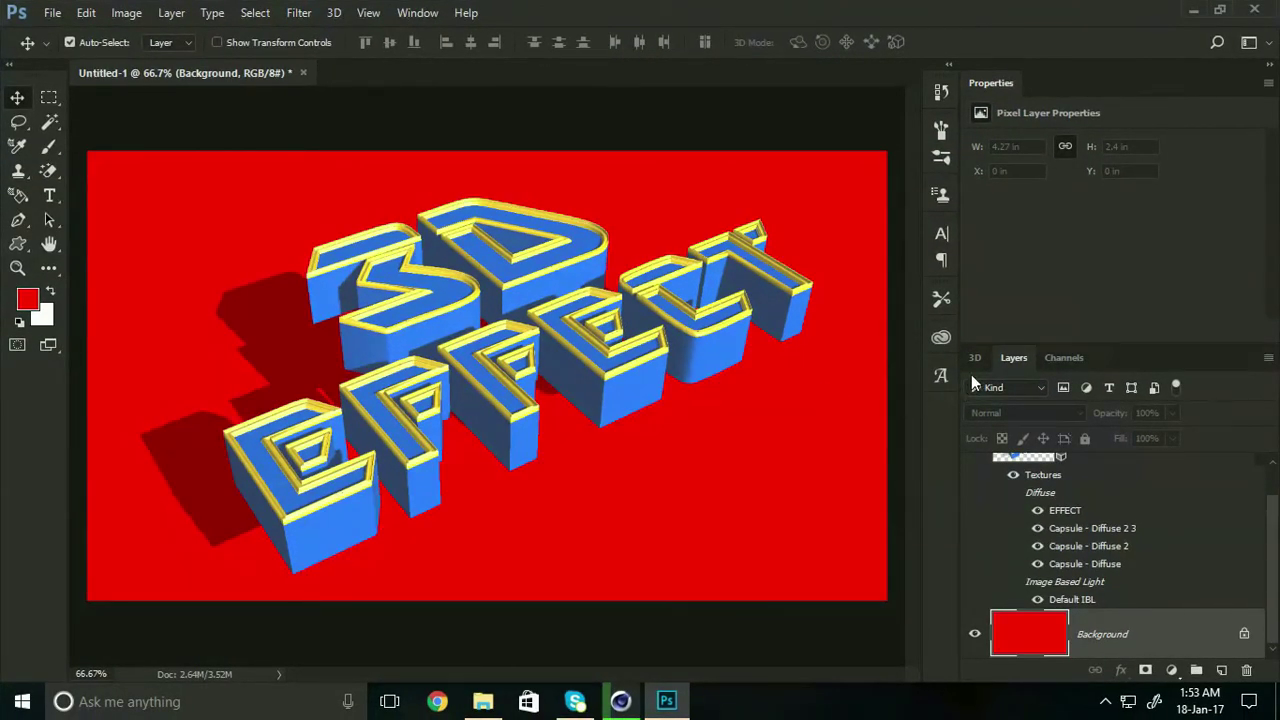
Select the EFFECT 3D layer and bring up the scene's Environment settings.
scroll(1221, 540, up, 1)
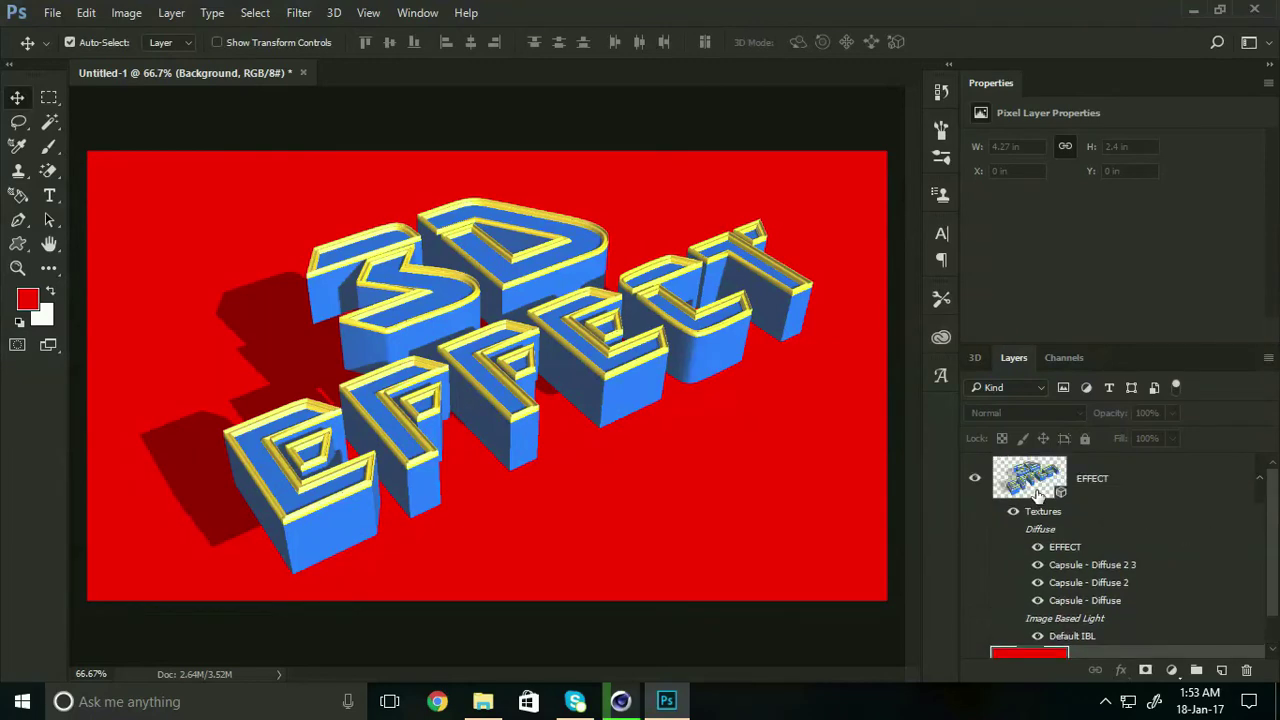
click(1105, 487)
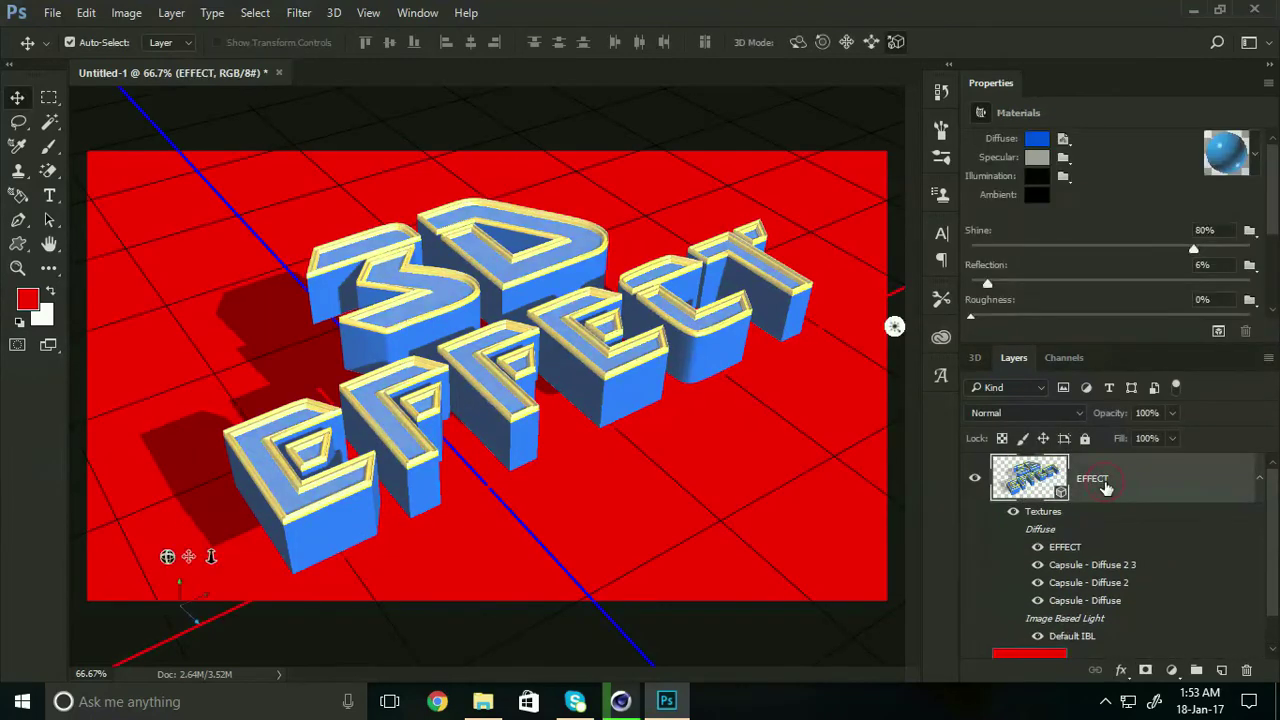
click(975, 358)
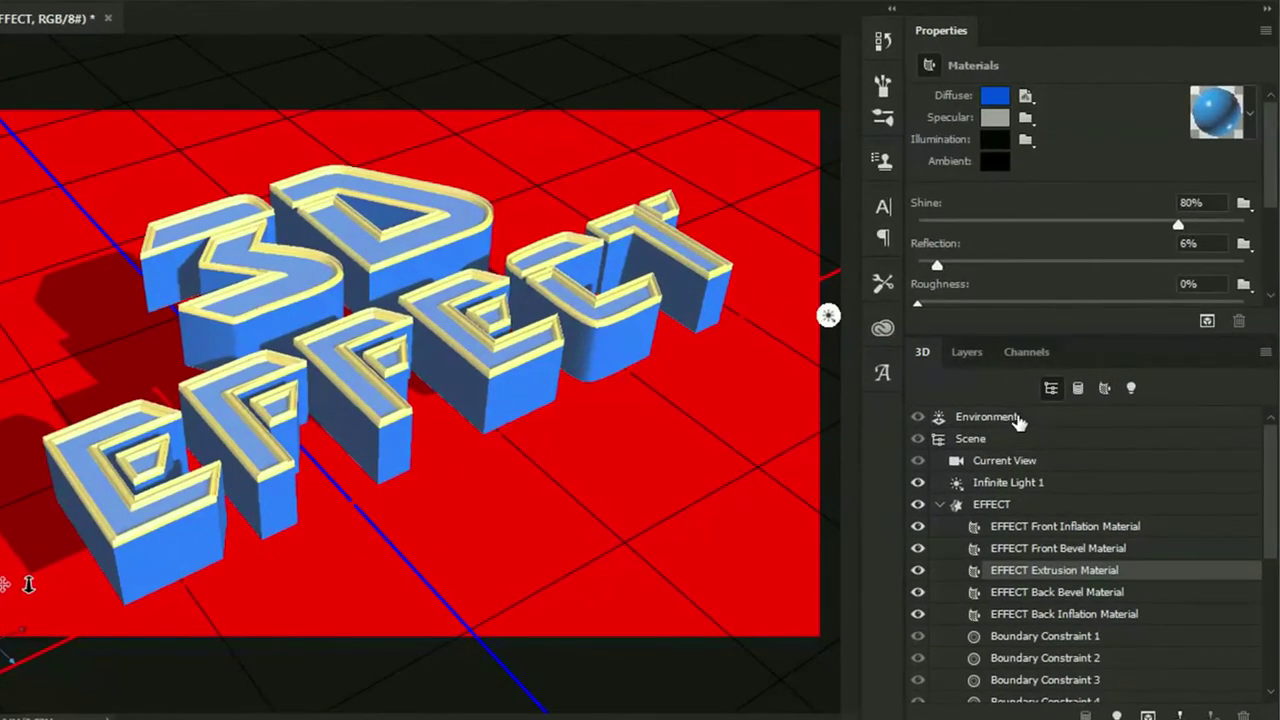
click(1040, 415)
click(1010, 418)
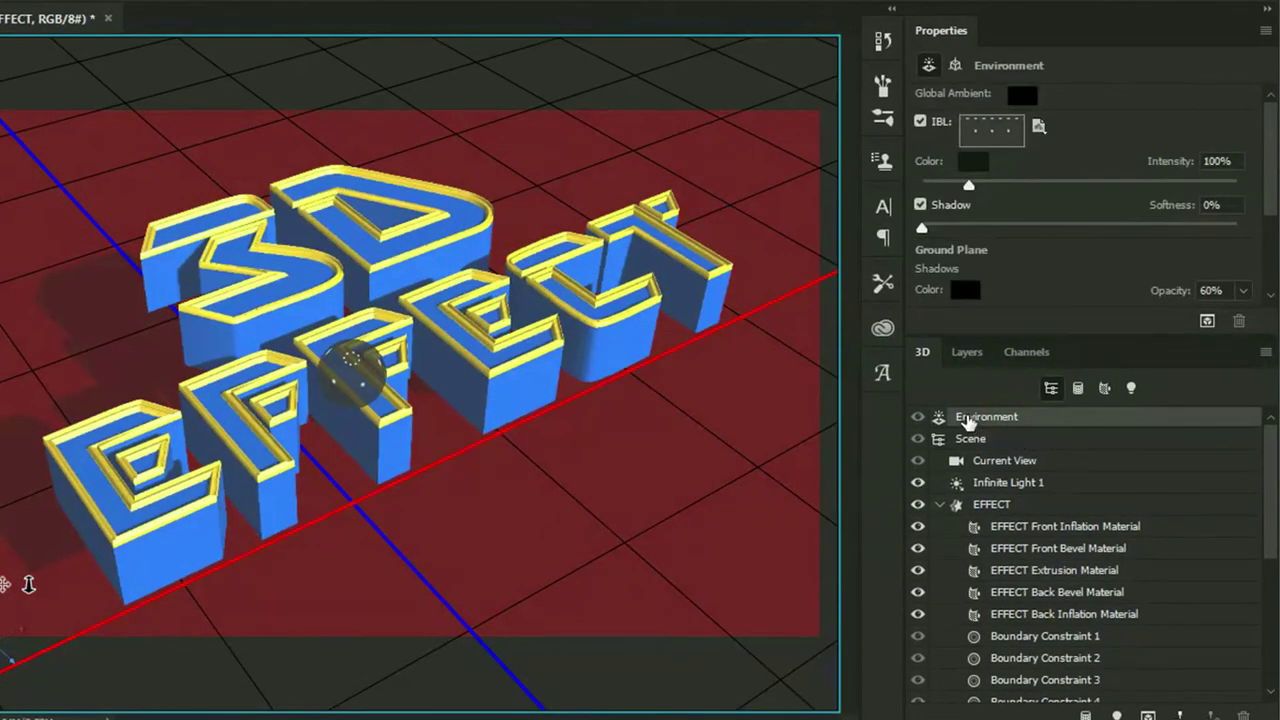
scroll(1008, 278, down, 2)
scroll(1008, 278, down, 1)
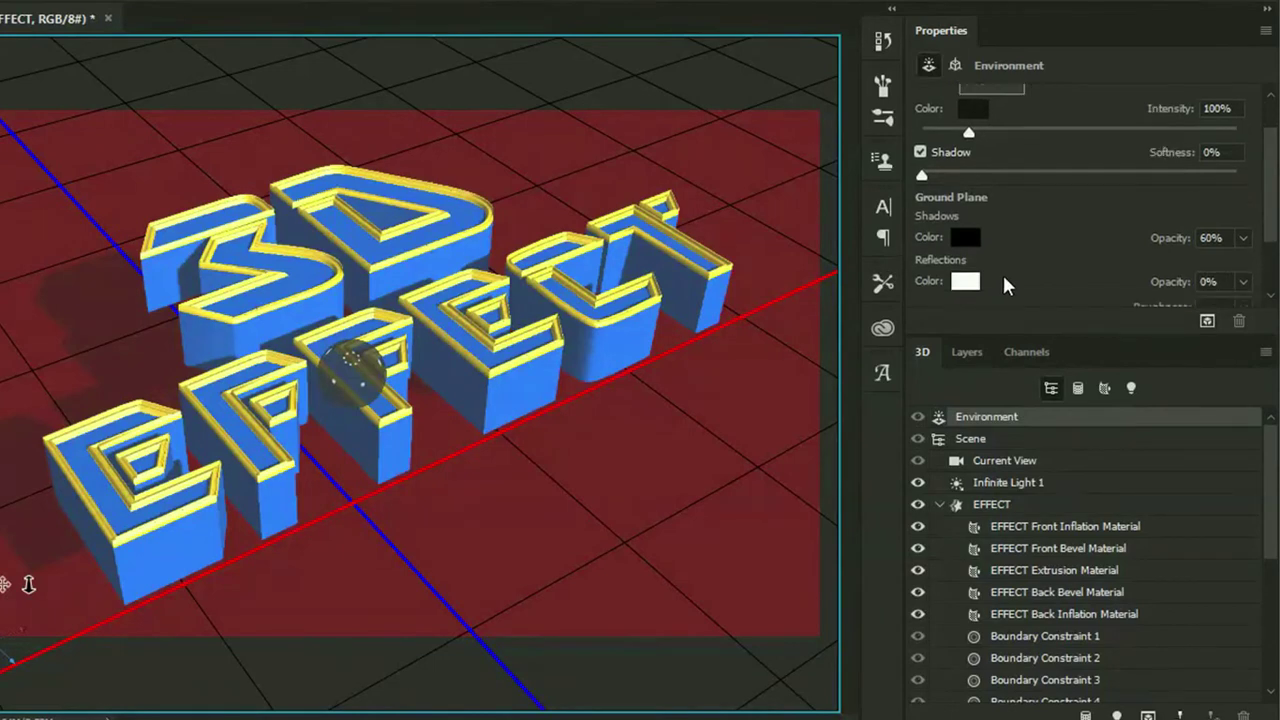
Set the ground plane shadow colour to near black and reflection colour to mid grey.
click(966, 237)
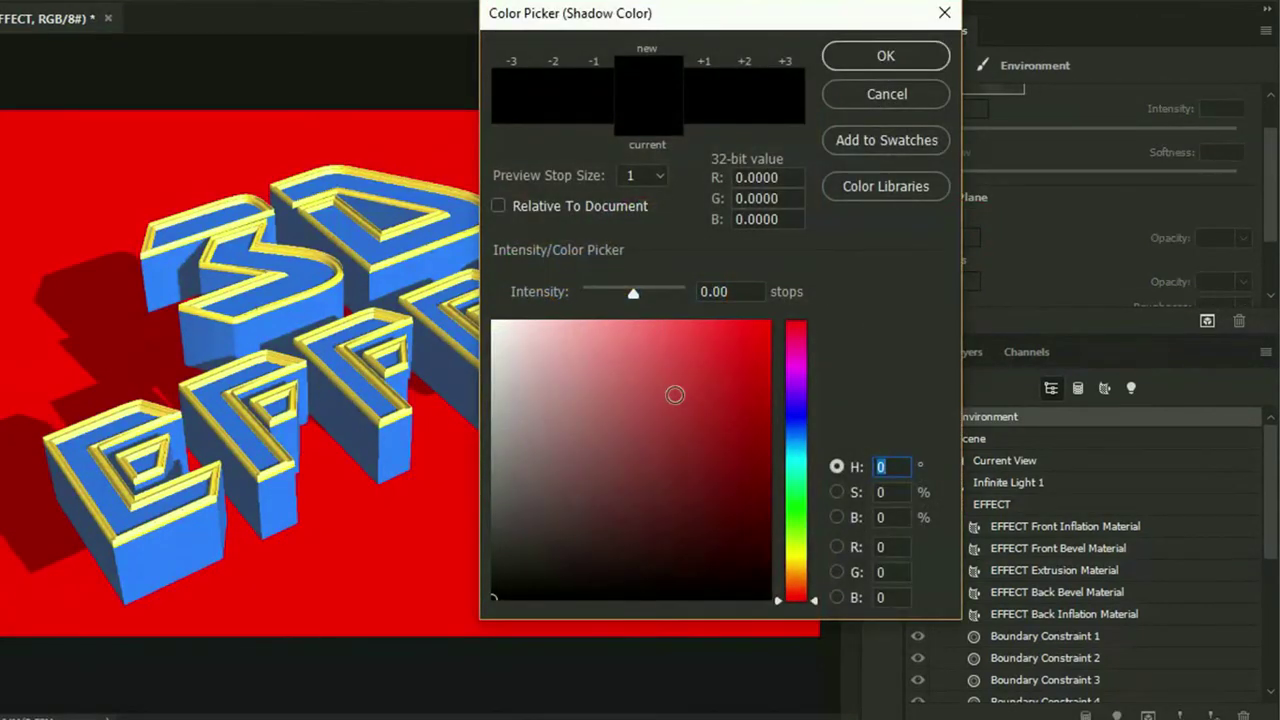
click(494, 573)
drag(494, 573, 491, 577)
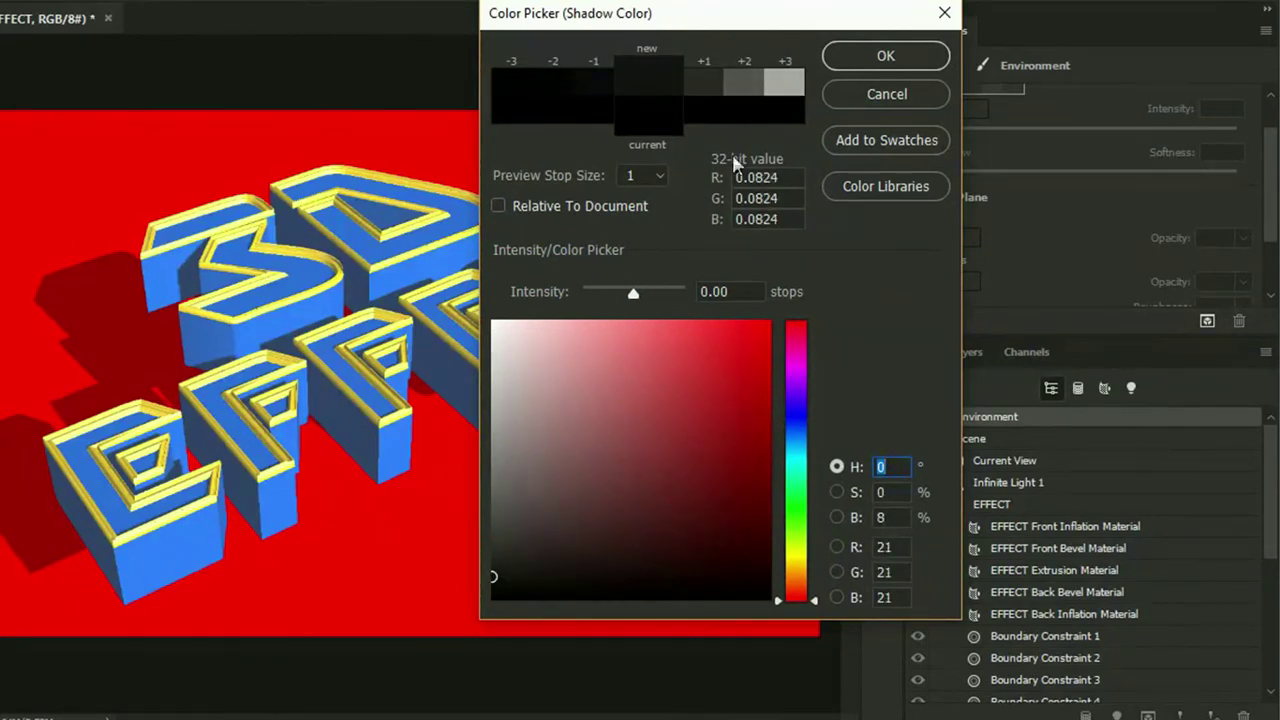
click(843, 62)
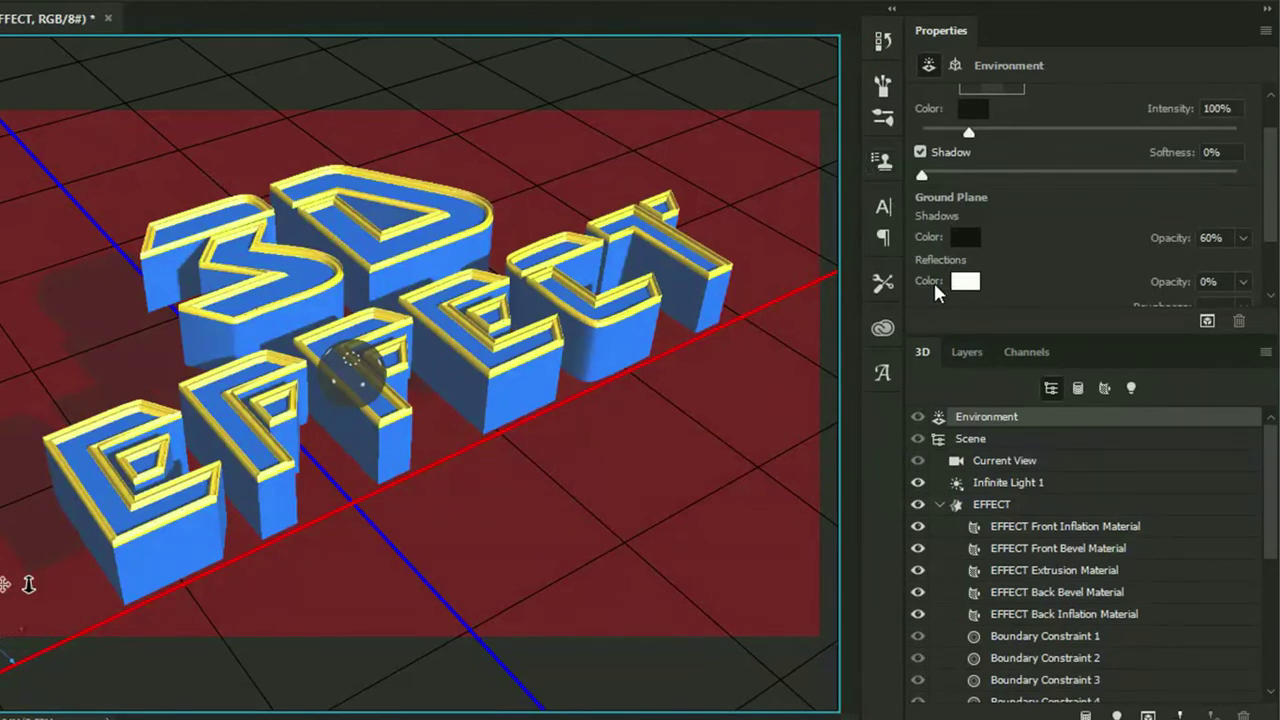
click(968, 287)
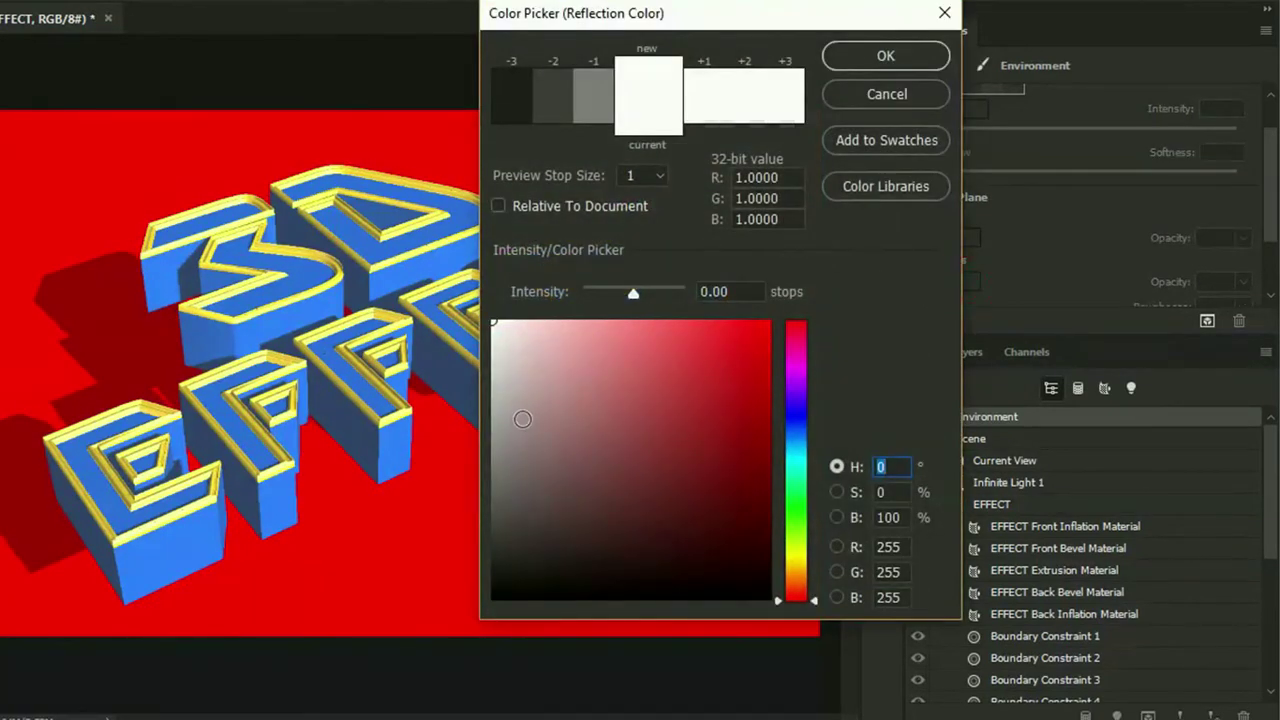
drag(492, 447, 493, 463)
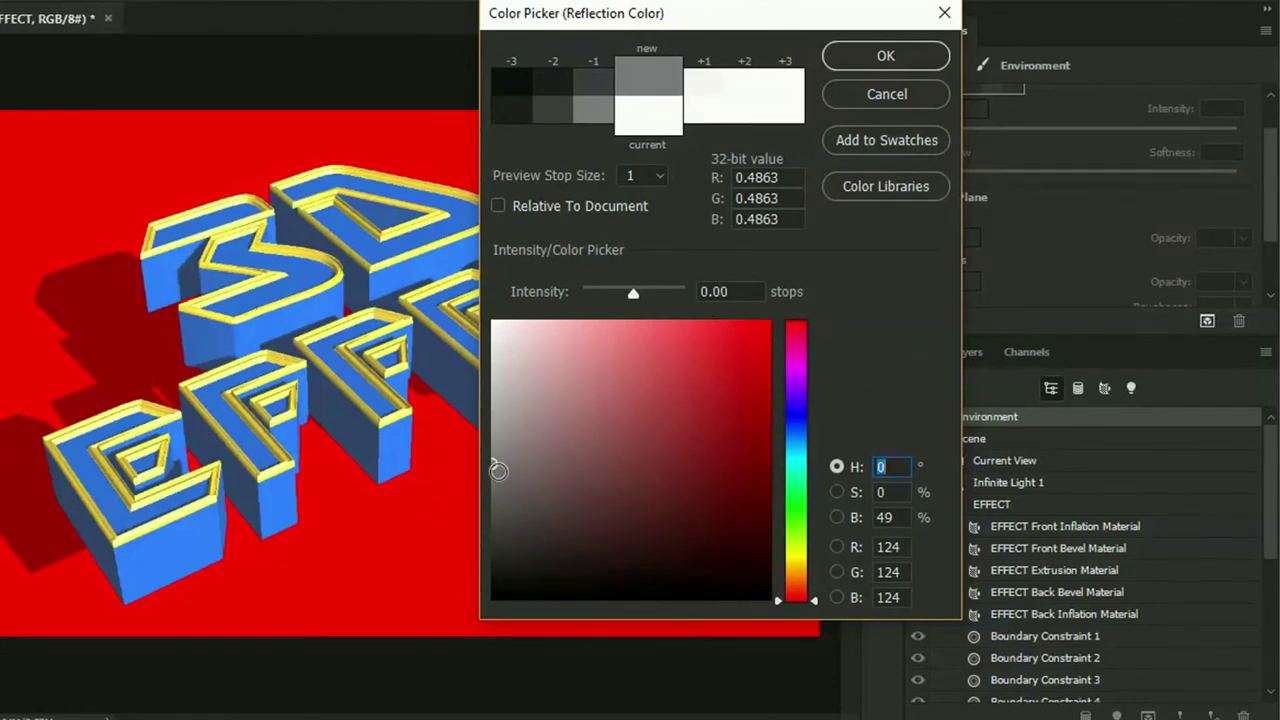
click(495, 471)
click(860, 62)
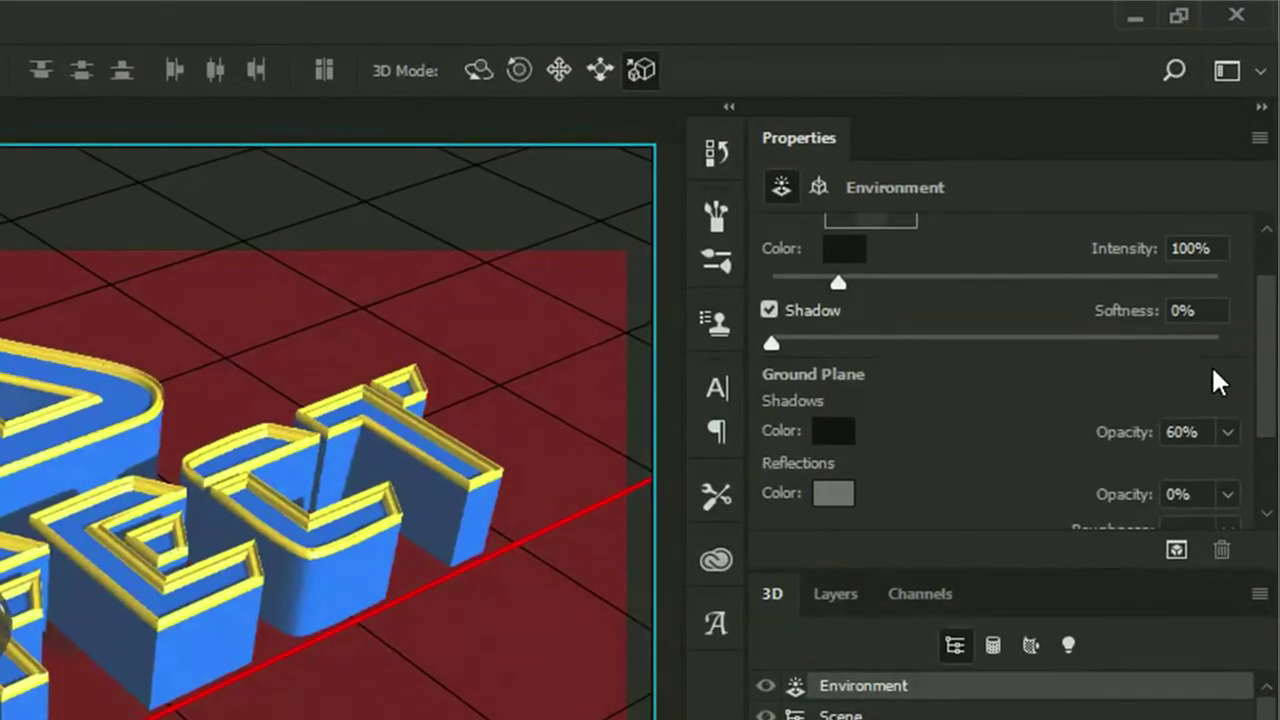
Set ground plane Reflections Opacity to 80% and Roughness to 25%.
drag(1265, 340, 1266, 412)
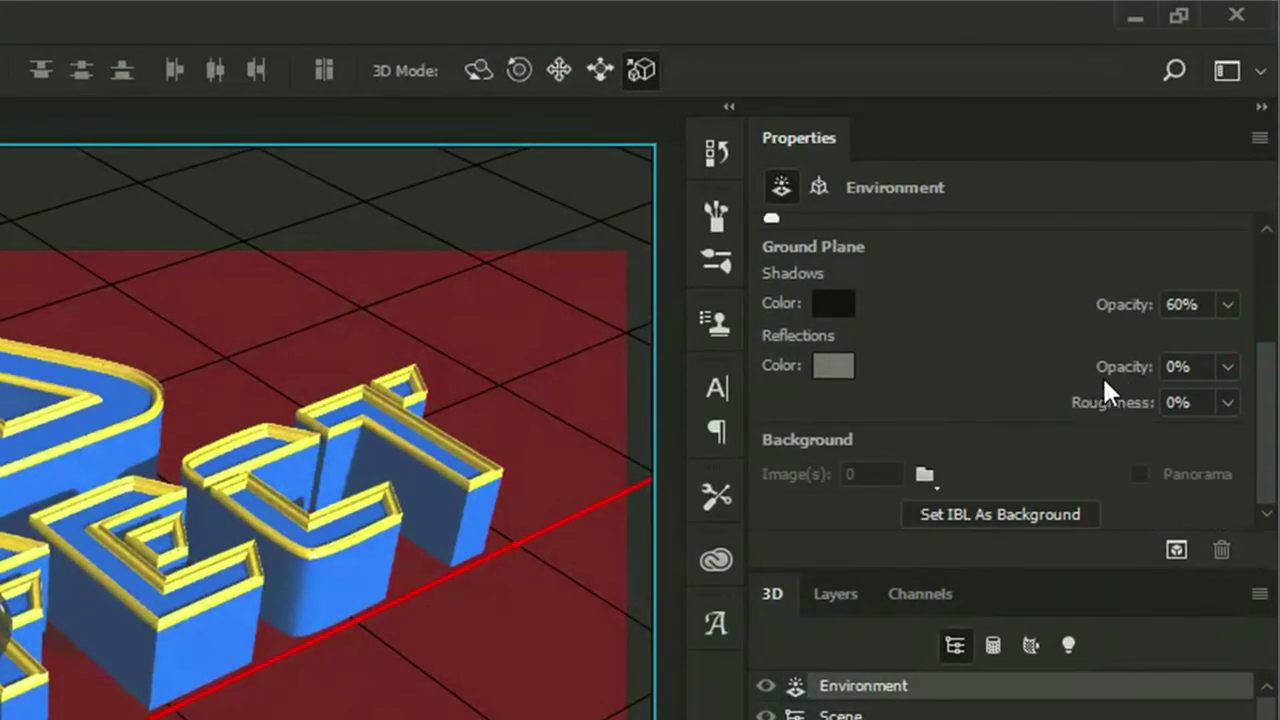
click(1195, 367)
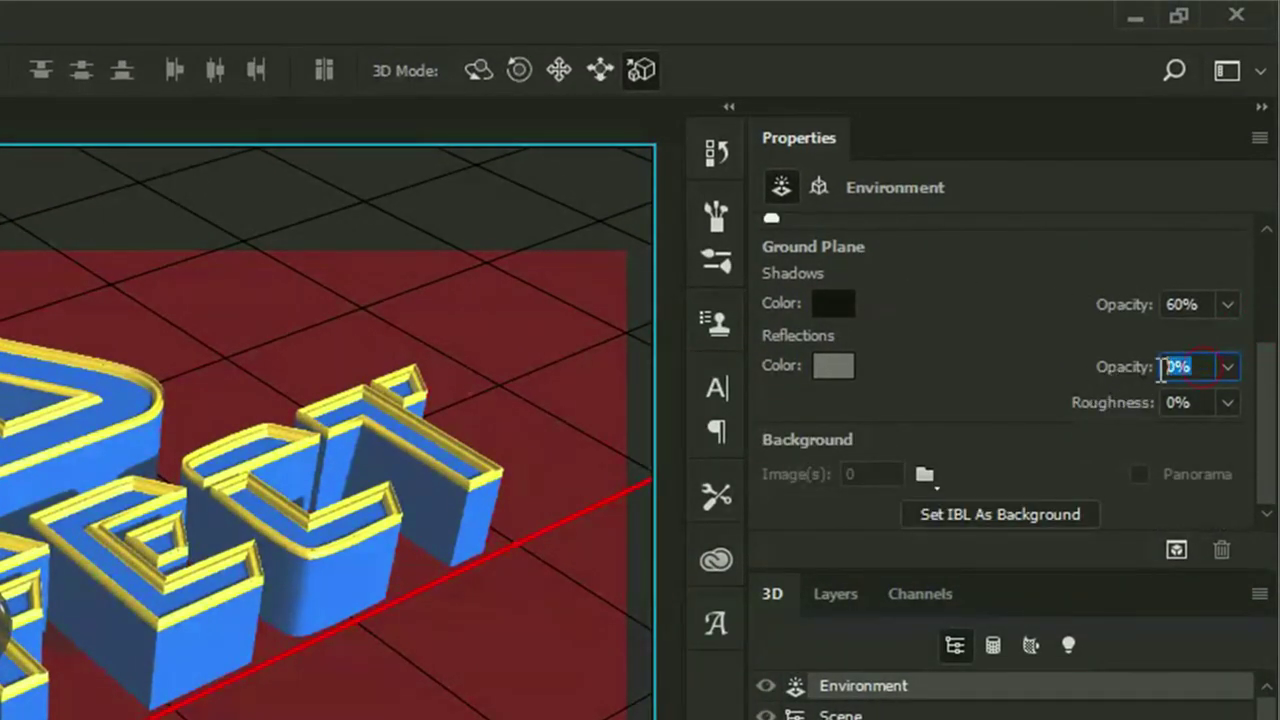
text(80)
key(Return)
click(1207, 407)
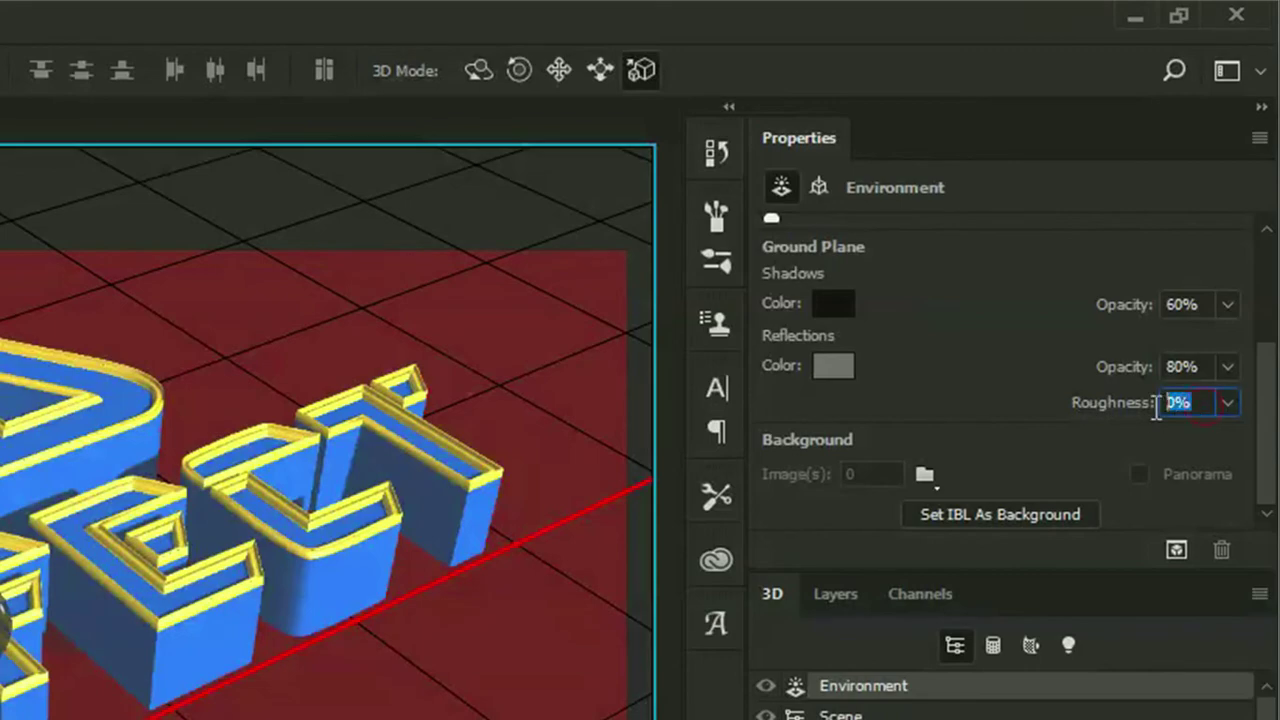
text(25)
key(Return)
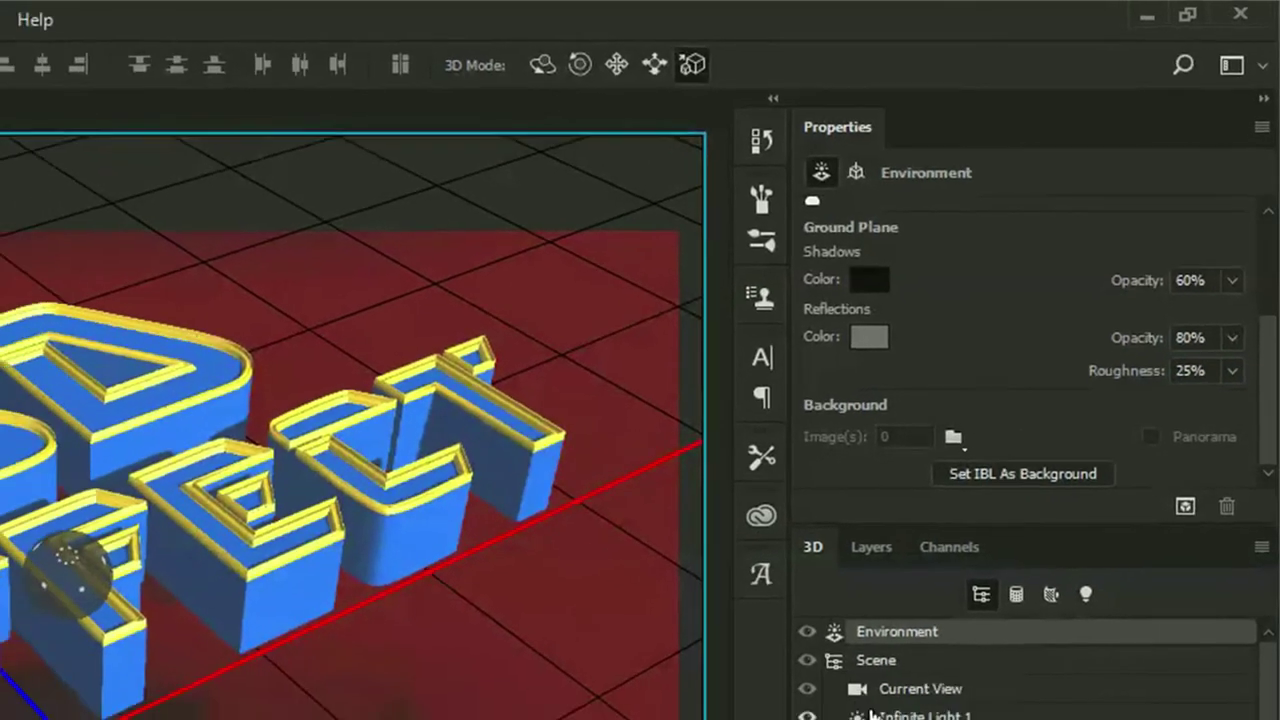
Move the EFFECT text mesh down along Z, along Y, and to the right.
click(1034, 487)
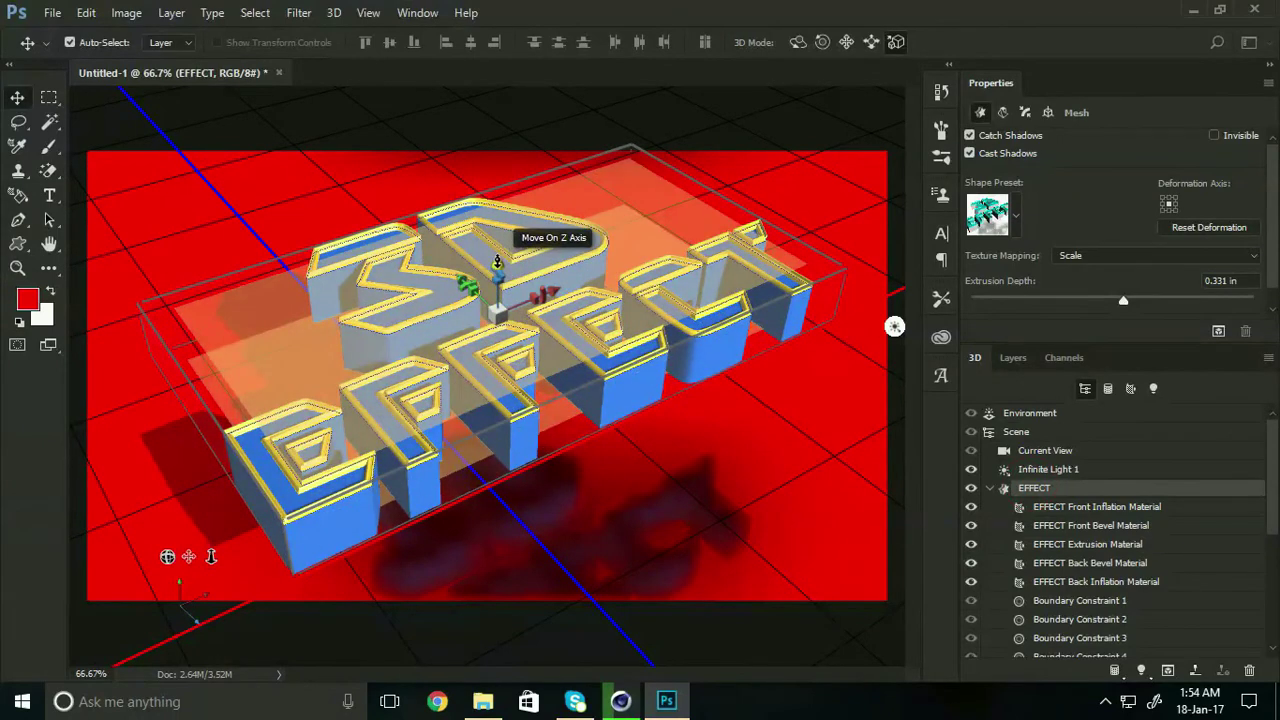
drag(493, 263, 491, 346)
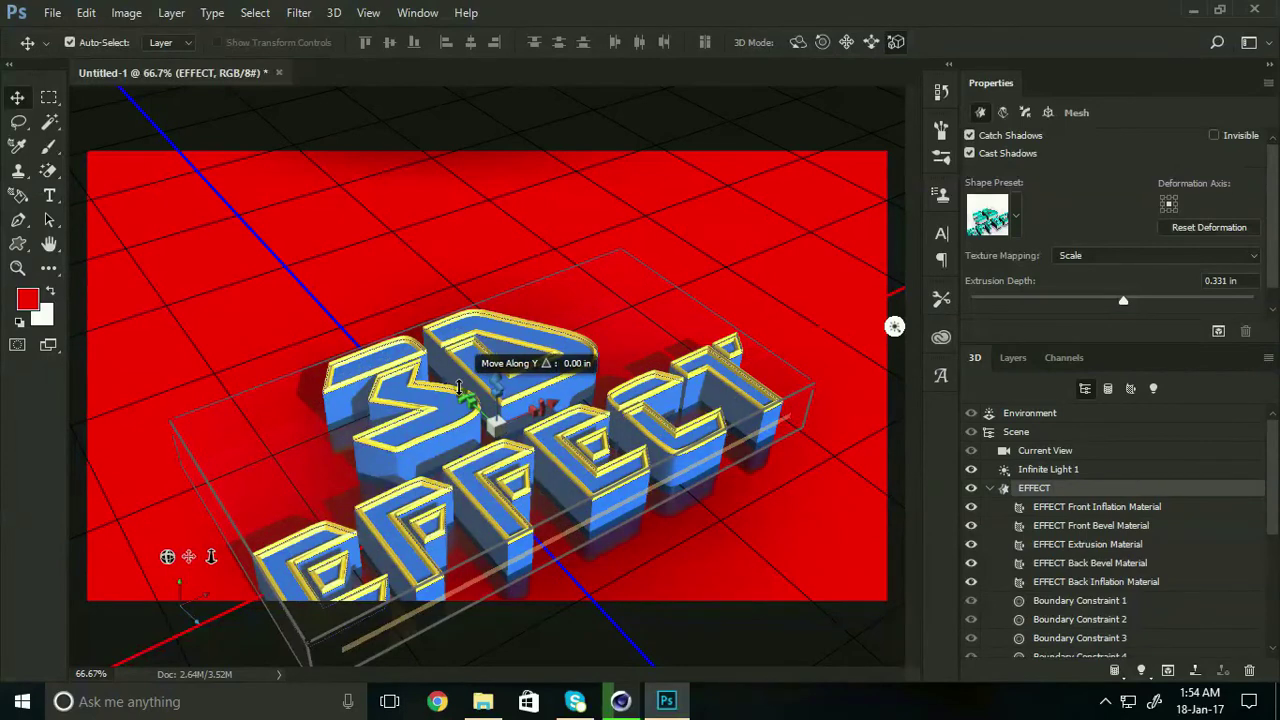
drag(459, 386, 377, 306)
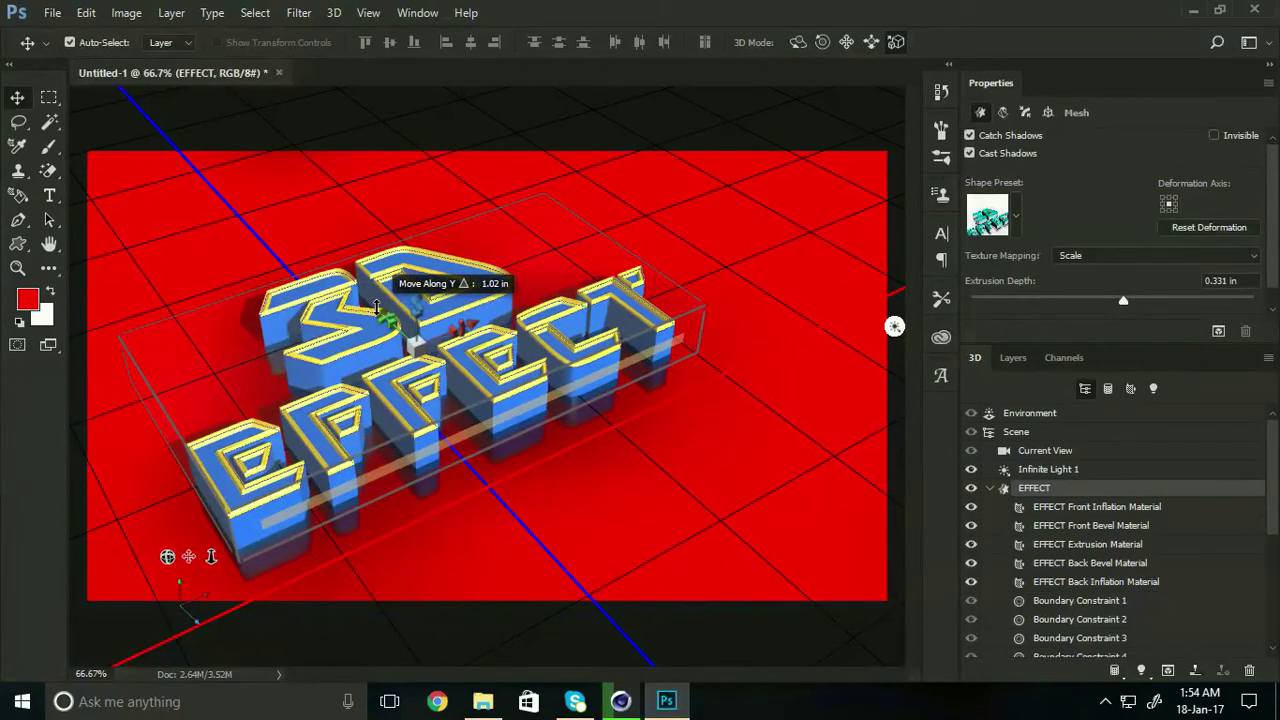
drag(477, 323, 570, 305)
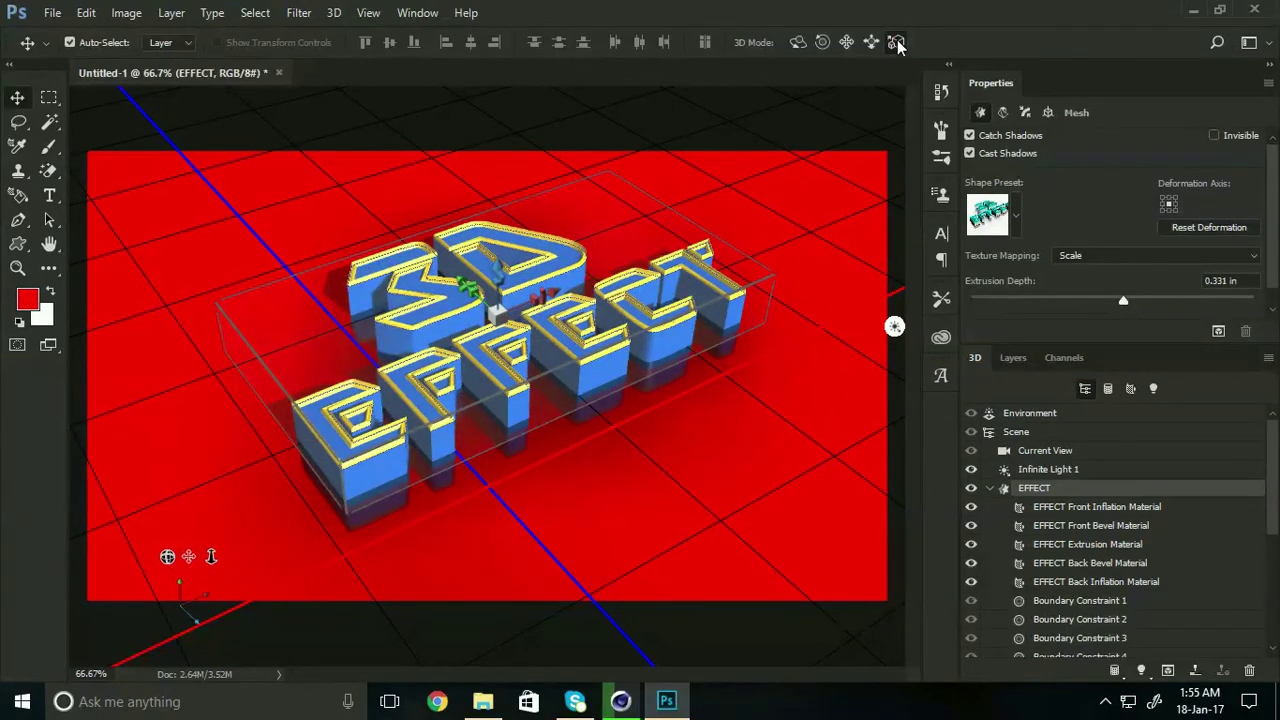
Fine-tune the text's depth, height and horizontal position, then tilt it slightly.
mouse_move(636, 172)
mouse_down()
mouse_move(640, 183)
mouse_move(671, 99)
mouse_up()
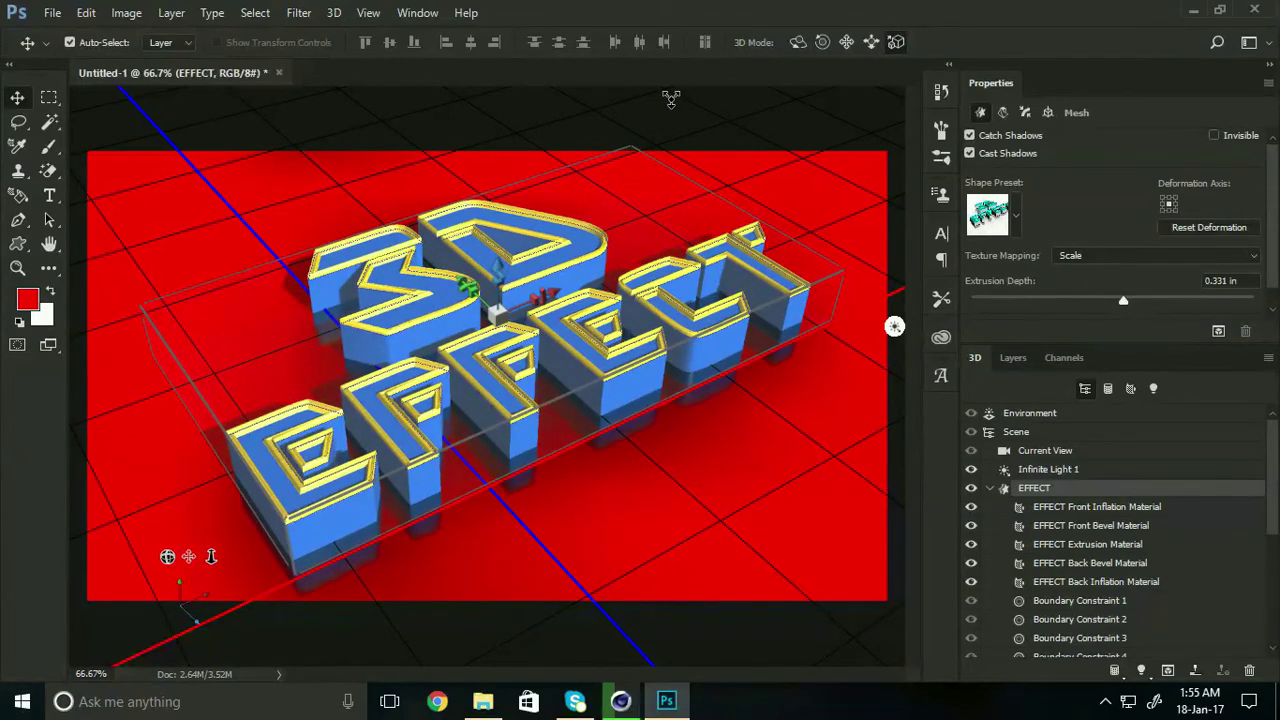
drag(464, 281, 452, 270)
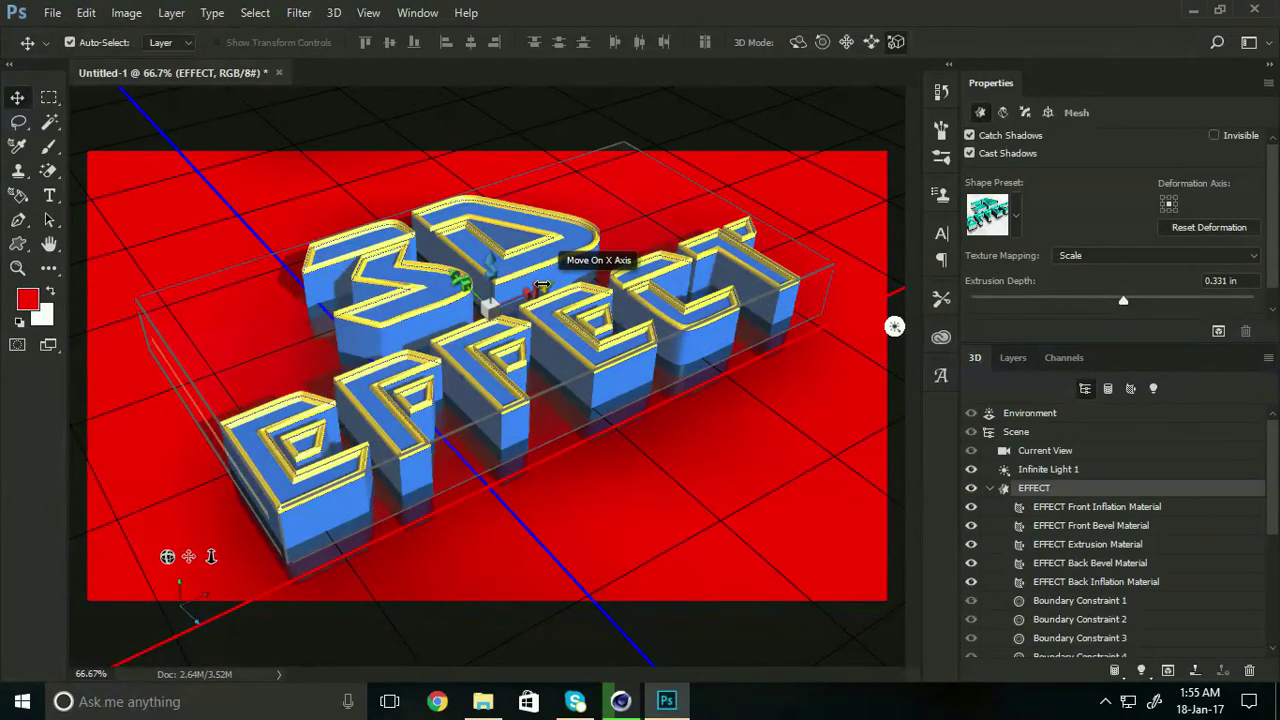
drag(541, 286, 554, 283)
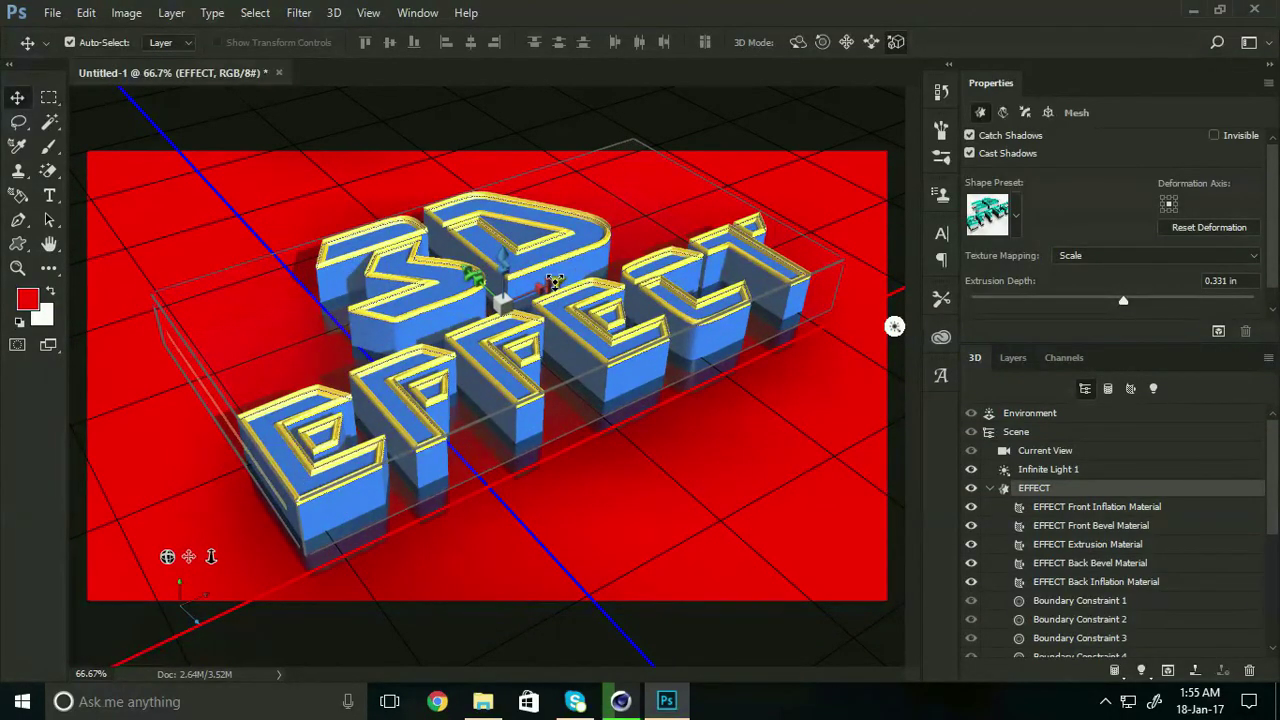
drag(743, 178, 749, 161)
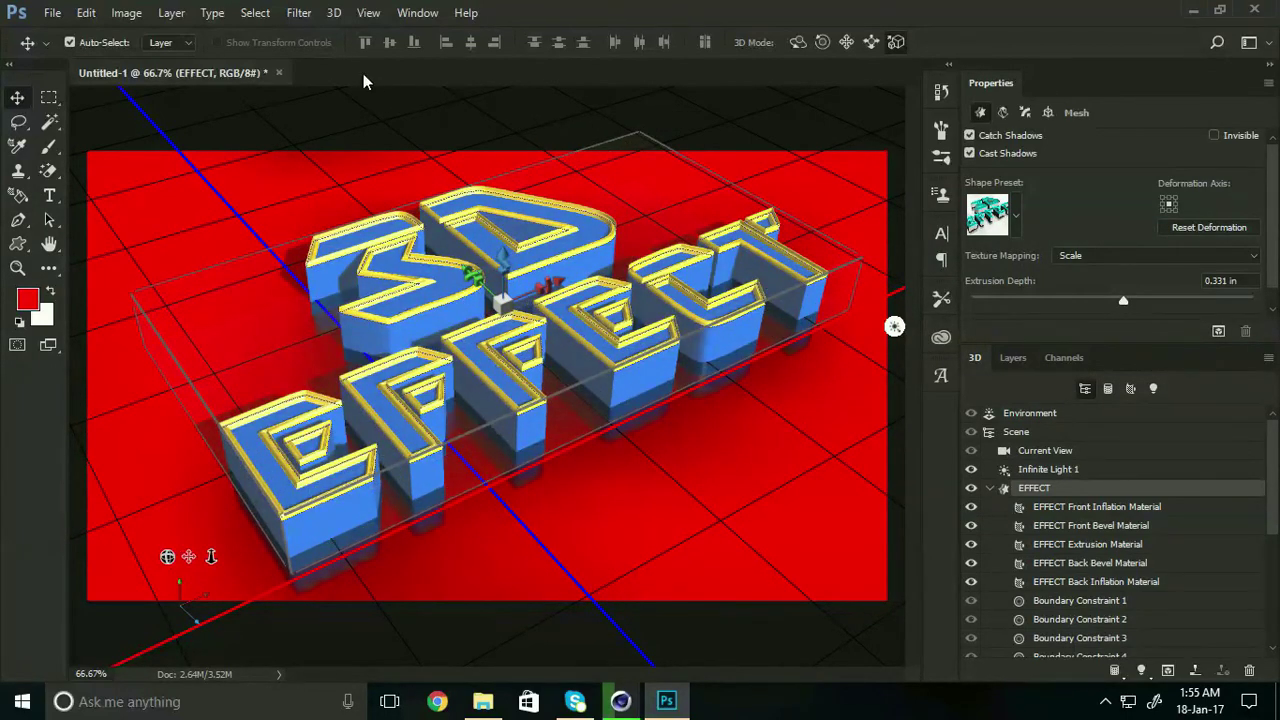
Render the EFFECT 3D layer with 3D > Render 3D Layer.
click(334, 14)
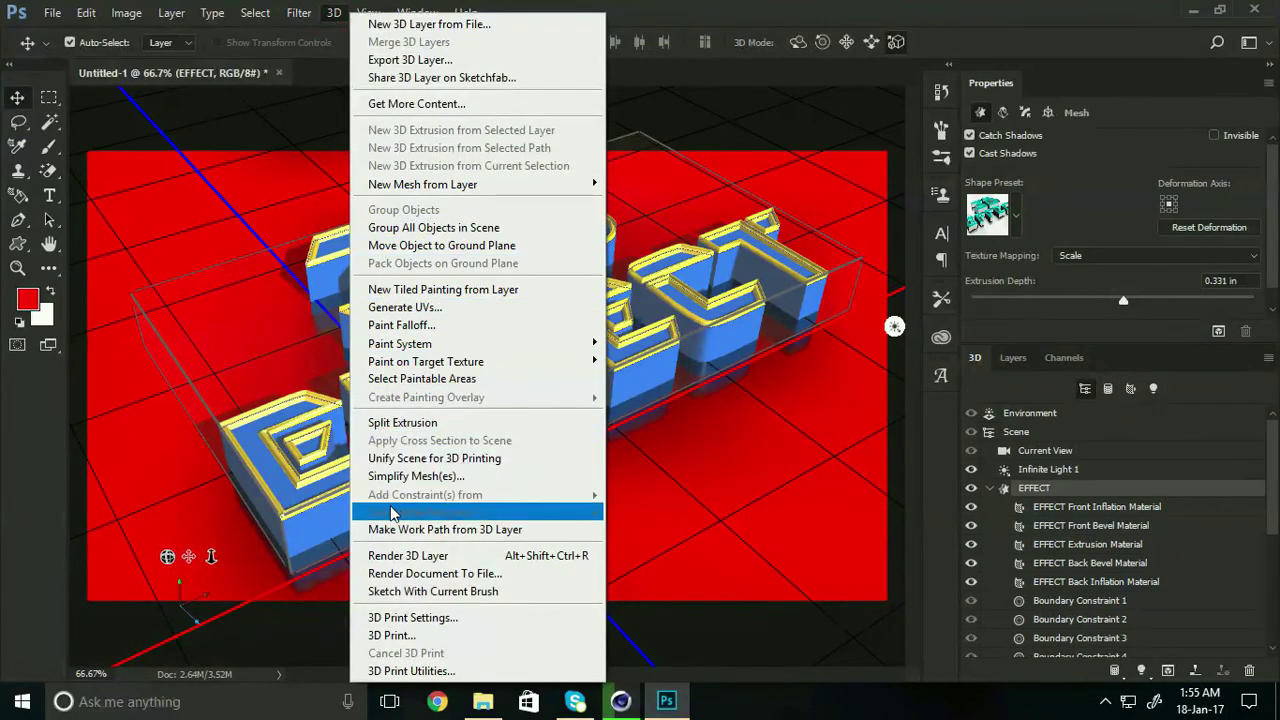
click(453, 560)
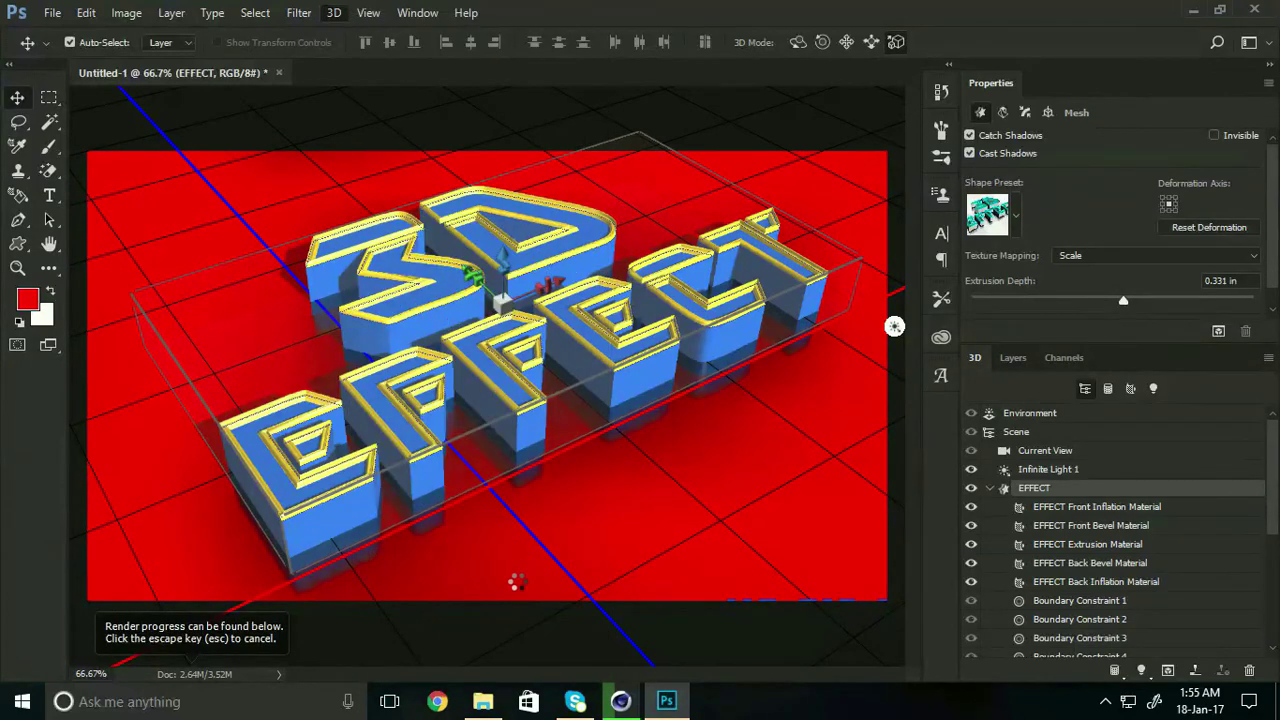